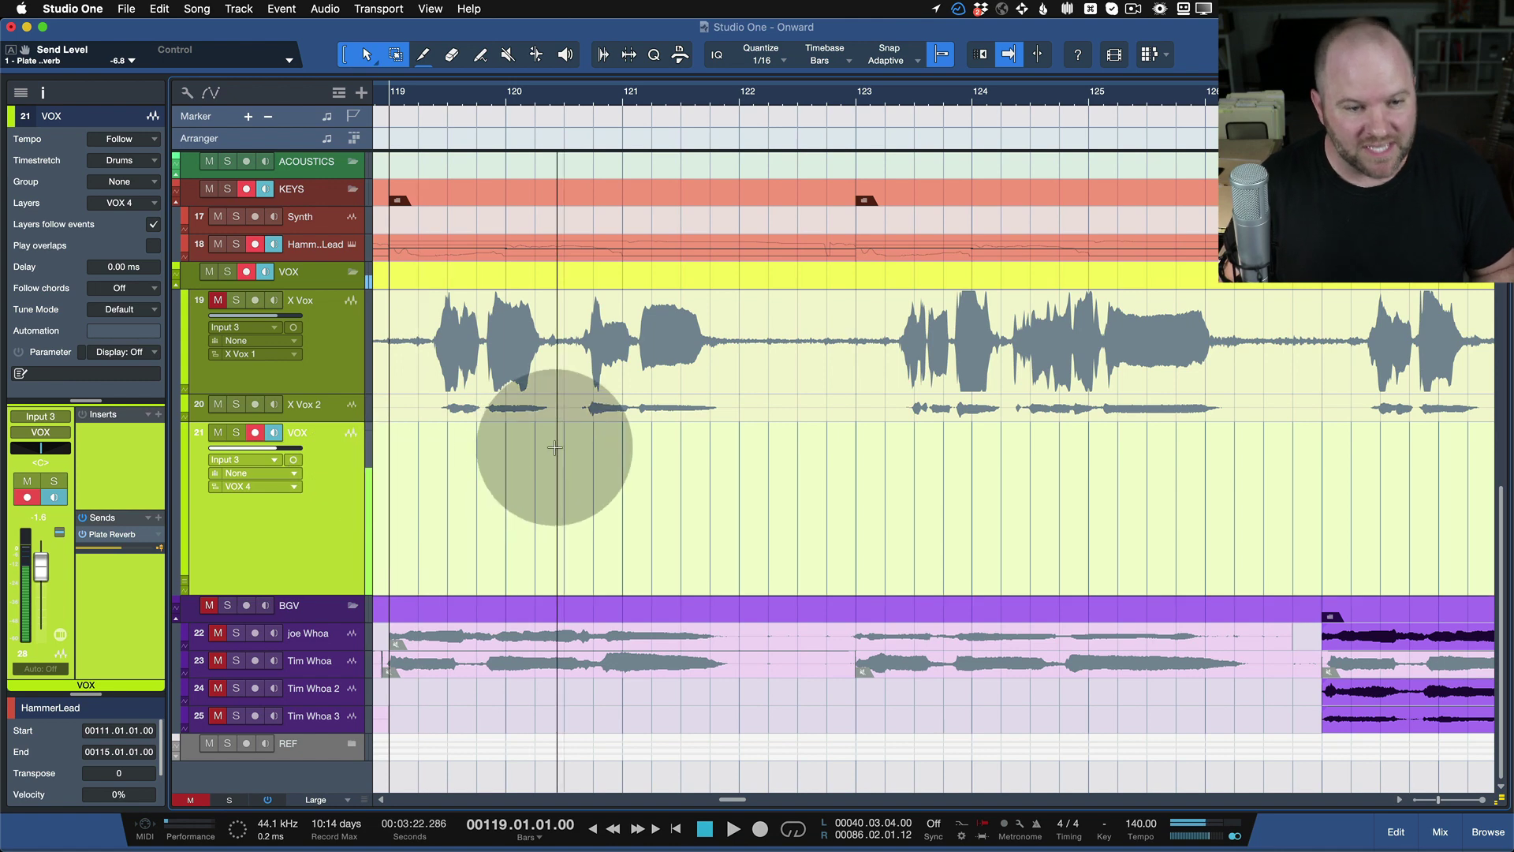
- Switch off record-arm and input monitoring on the VOX track
key(e)
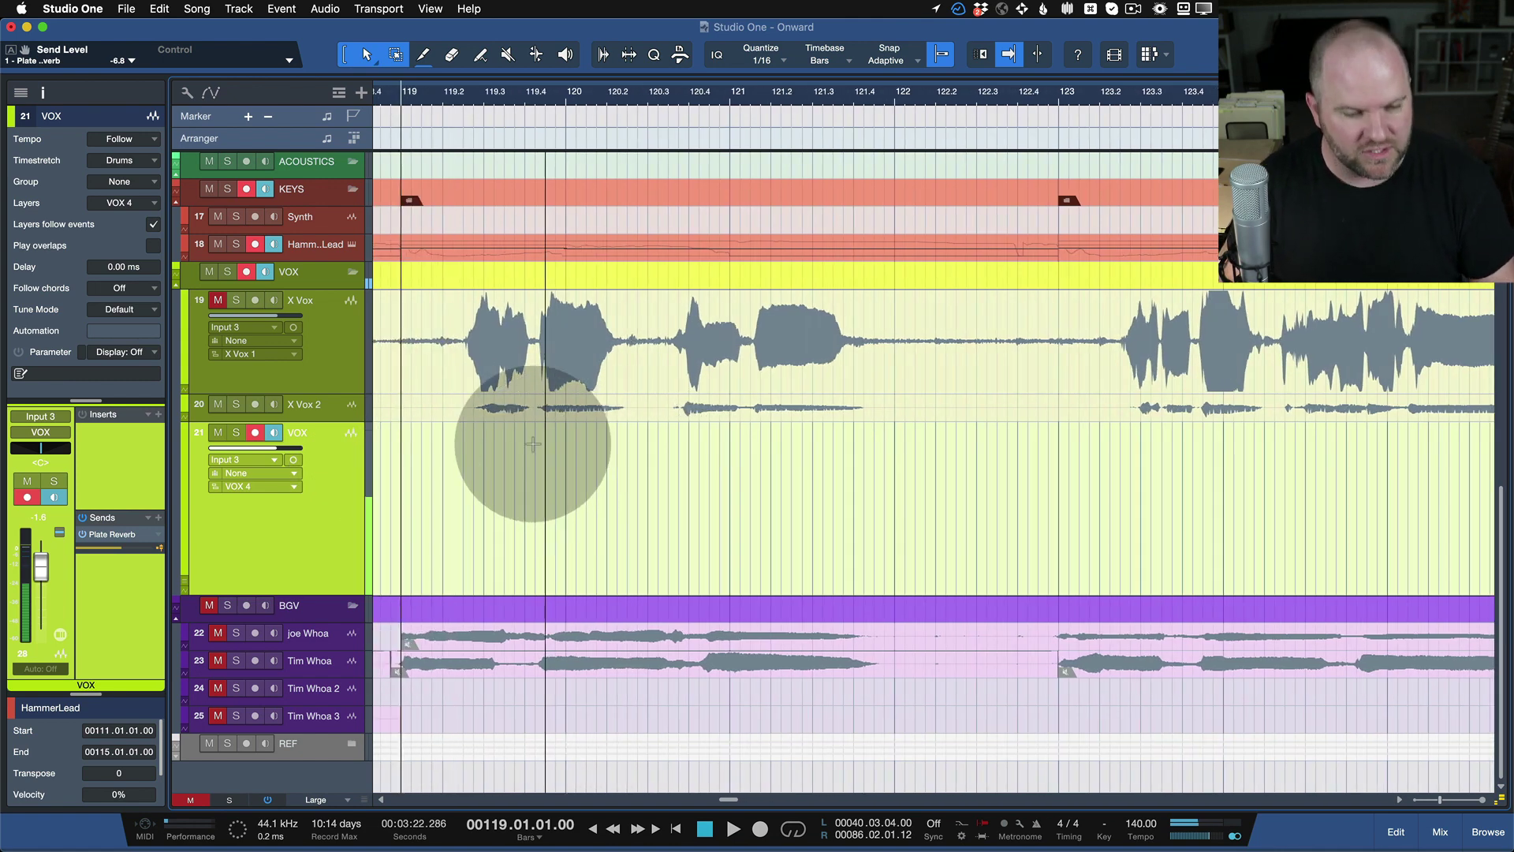
click(254, 432)
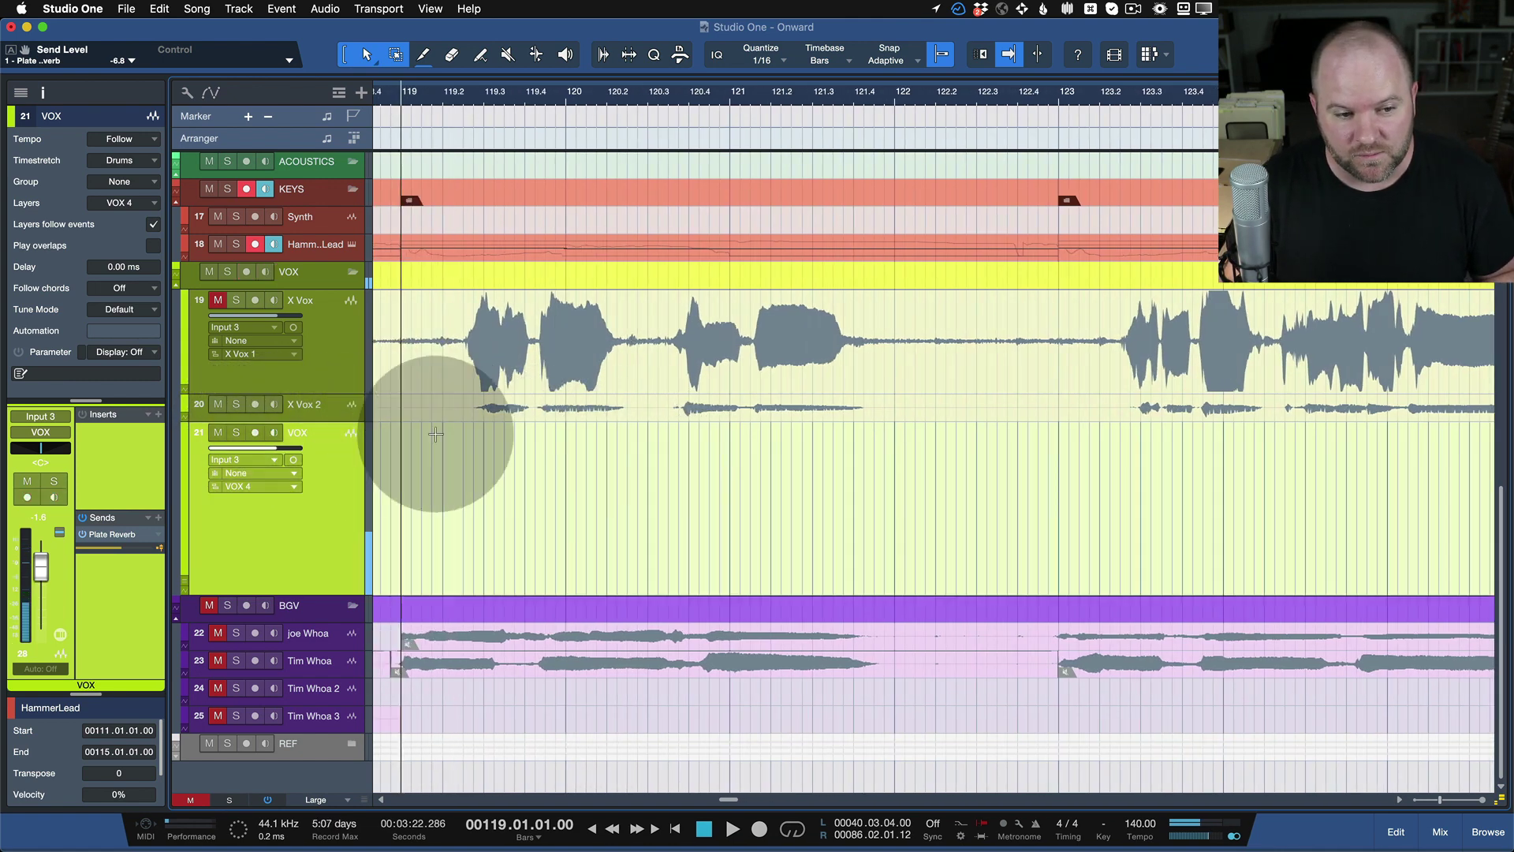
key(e)
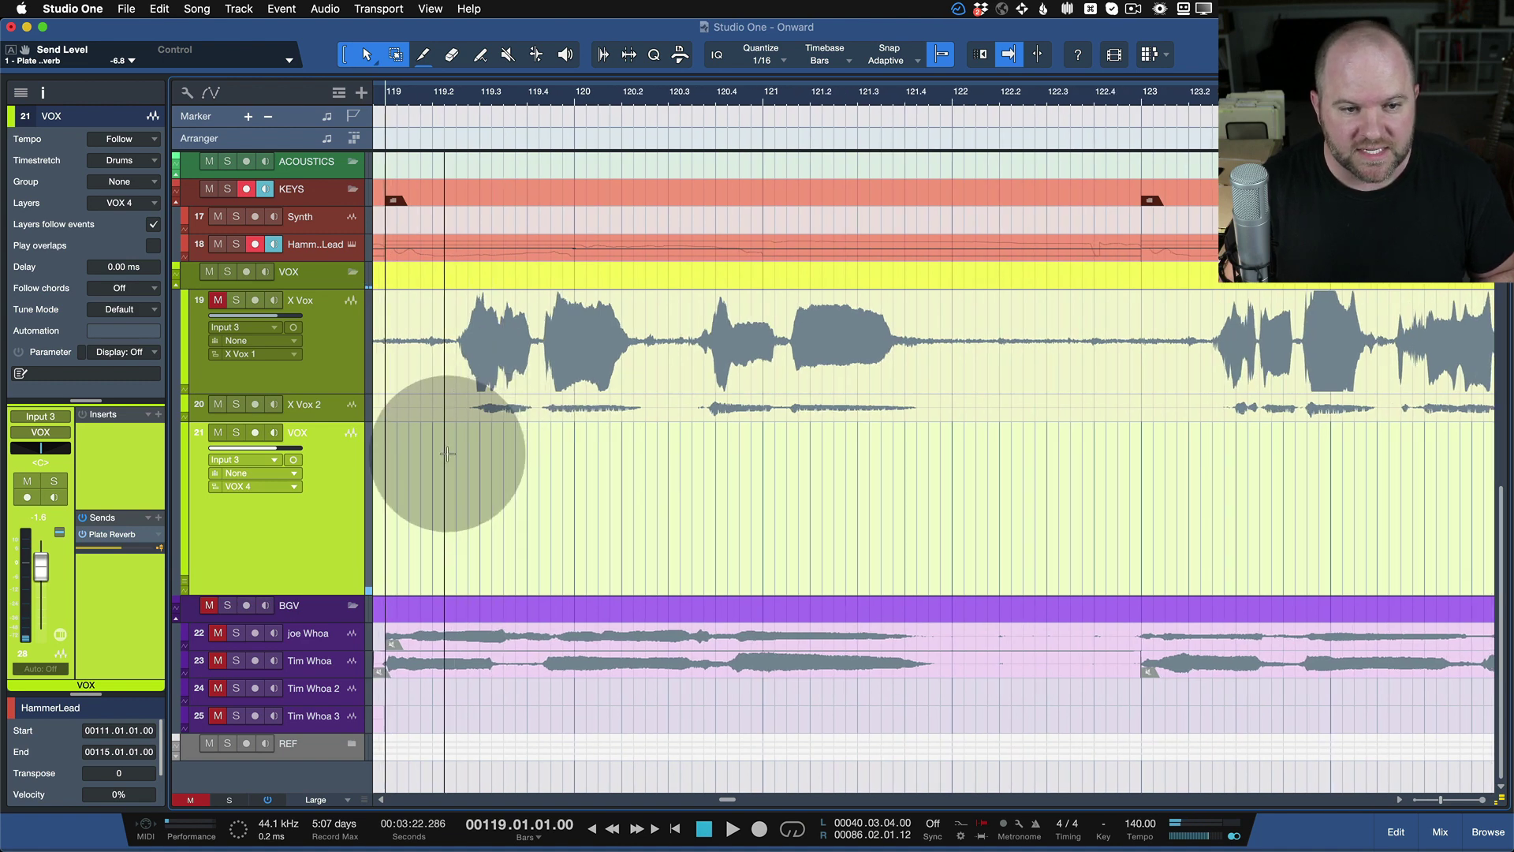
- Audition the passage starting at bar 119, then stop playback
drag(446, 453, 644, 453)
click(440, 440)
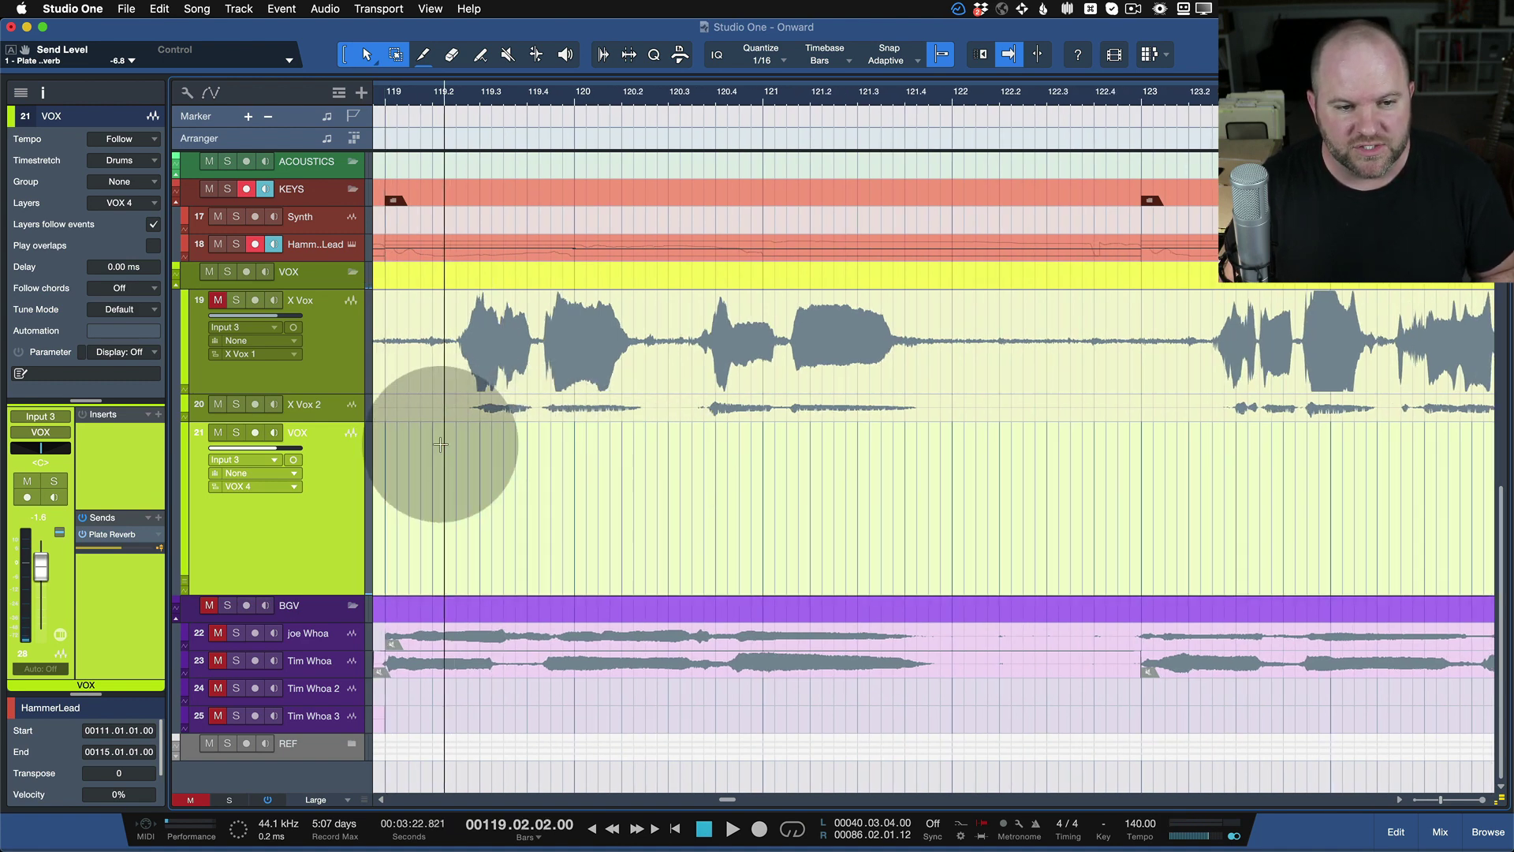
click(387, 93)
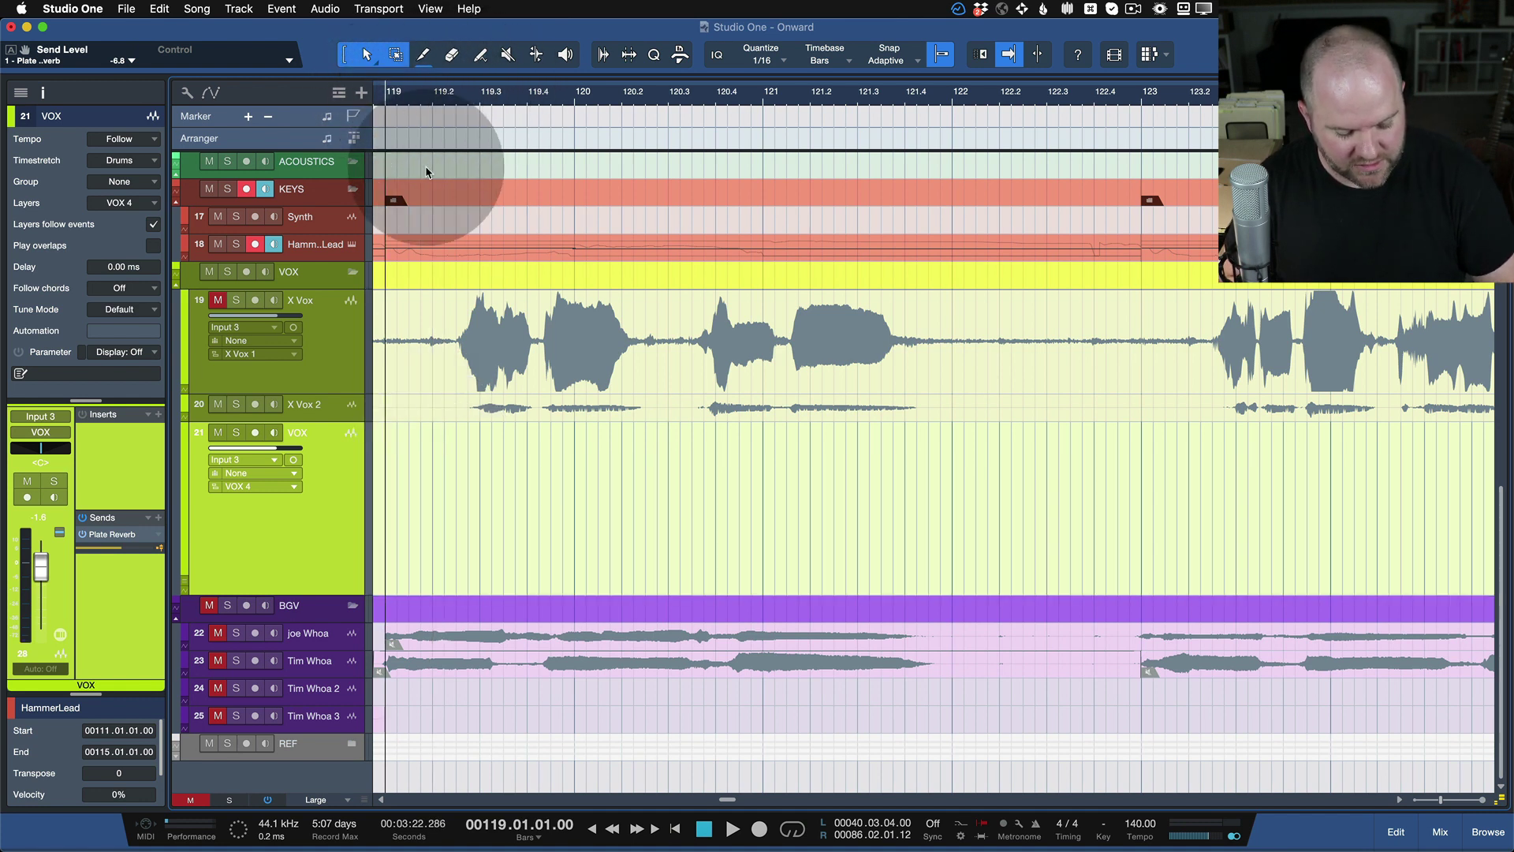
key(space)
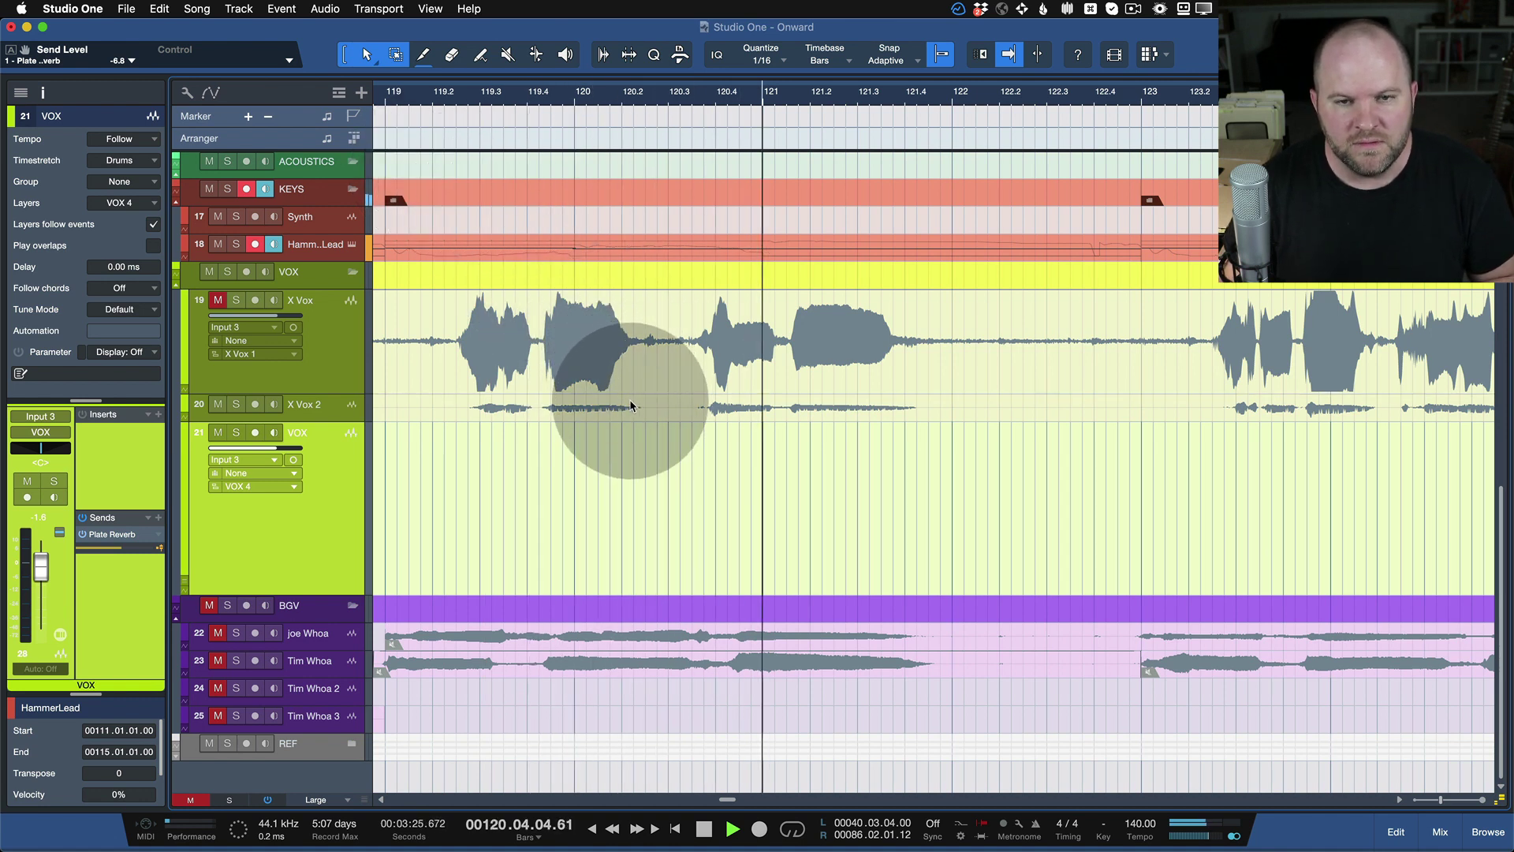
key(space)
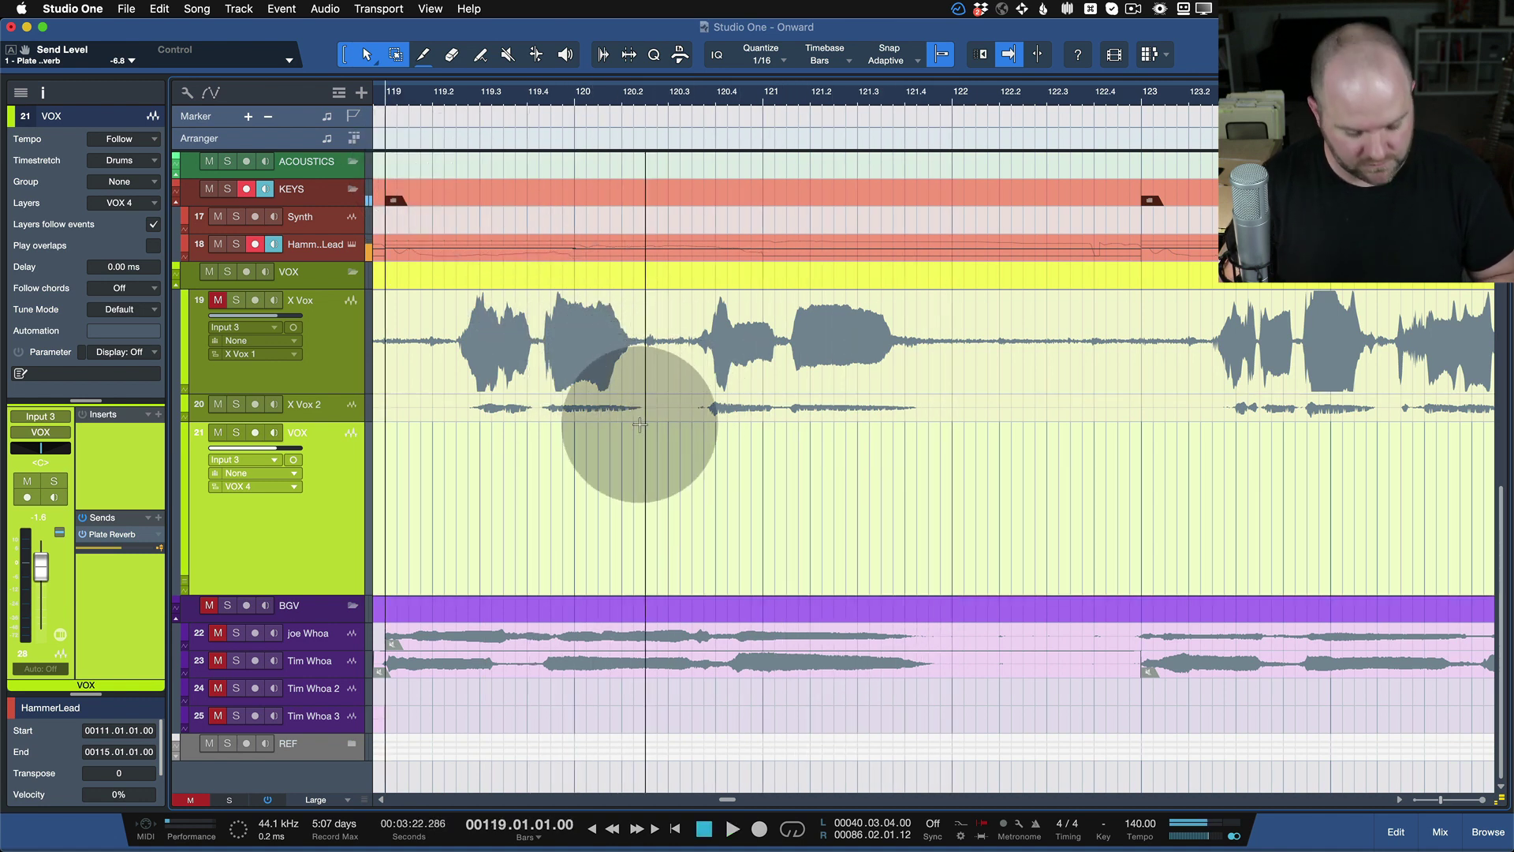
scroll(822, 214, down, 3)
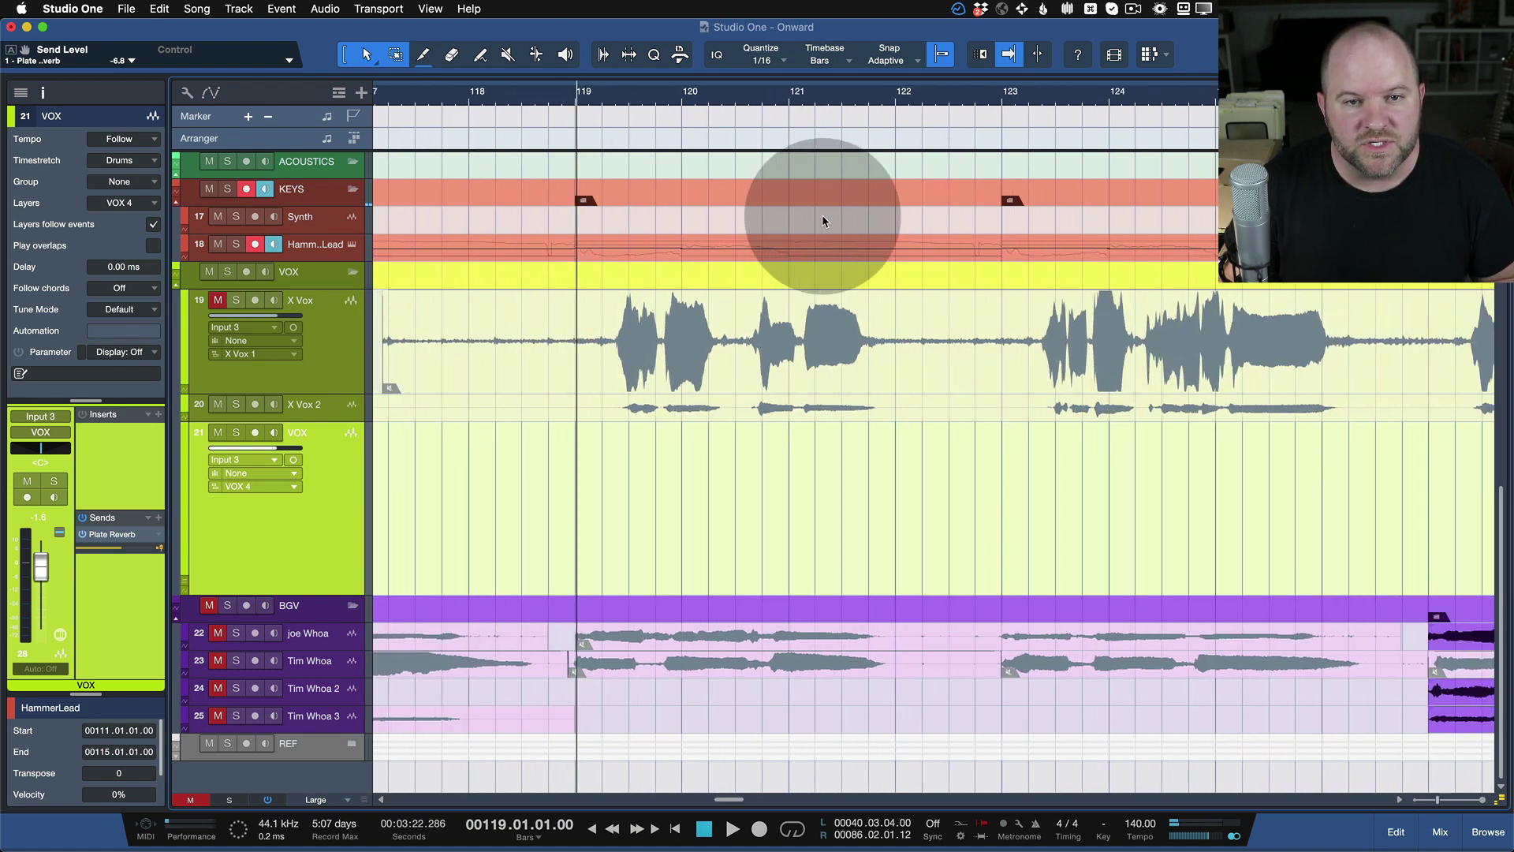
- Set the loop range to bars 118–122, auditioning the looped section along the way
drag(483, 80, 761, 83)
click(480, 95)
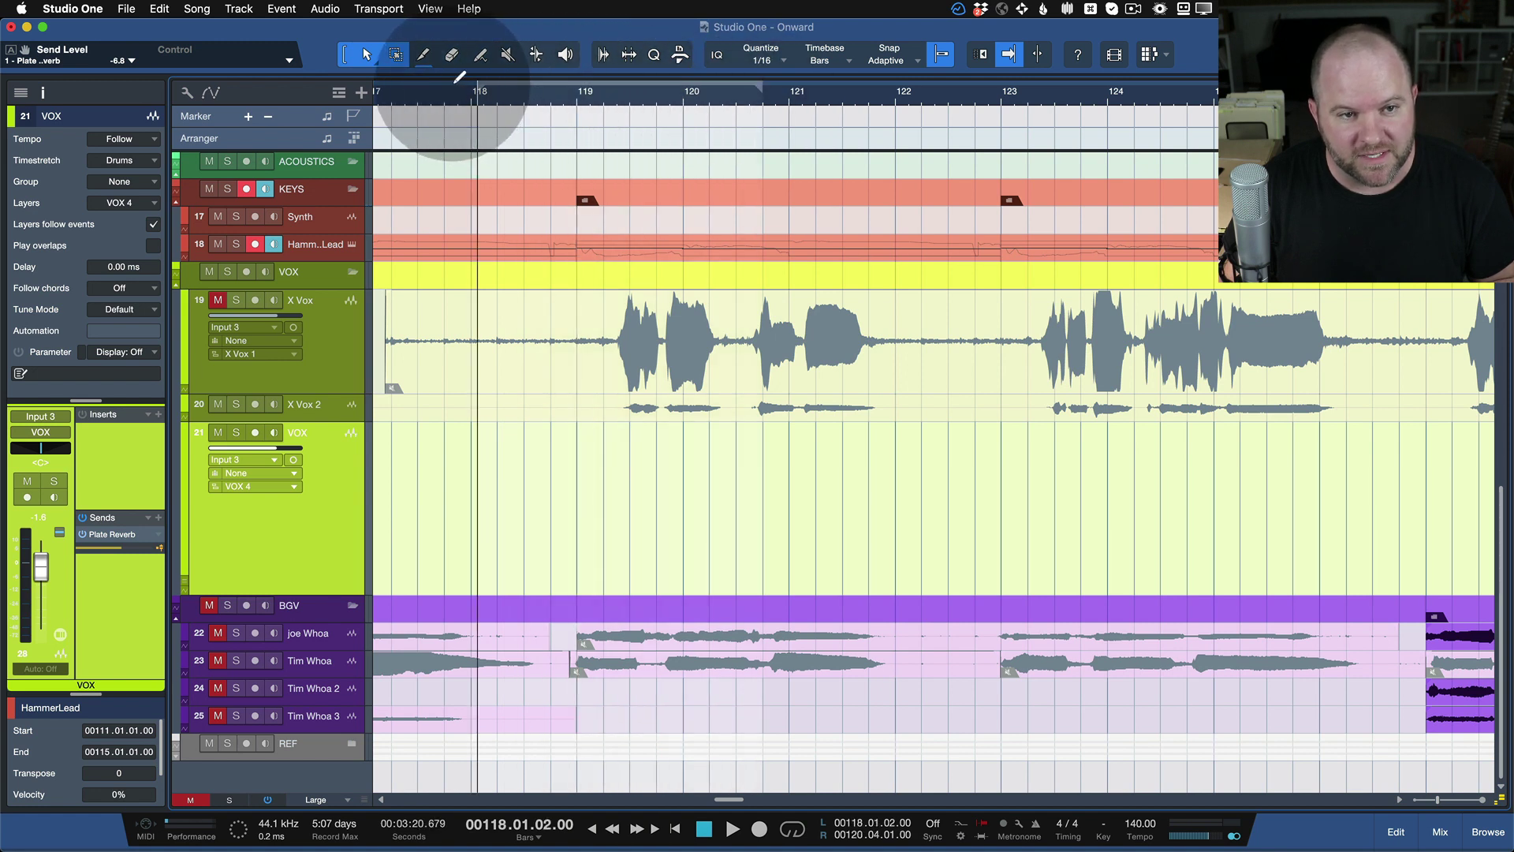
drag(446, 84, 903, 117)
click(454, 98)
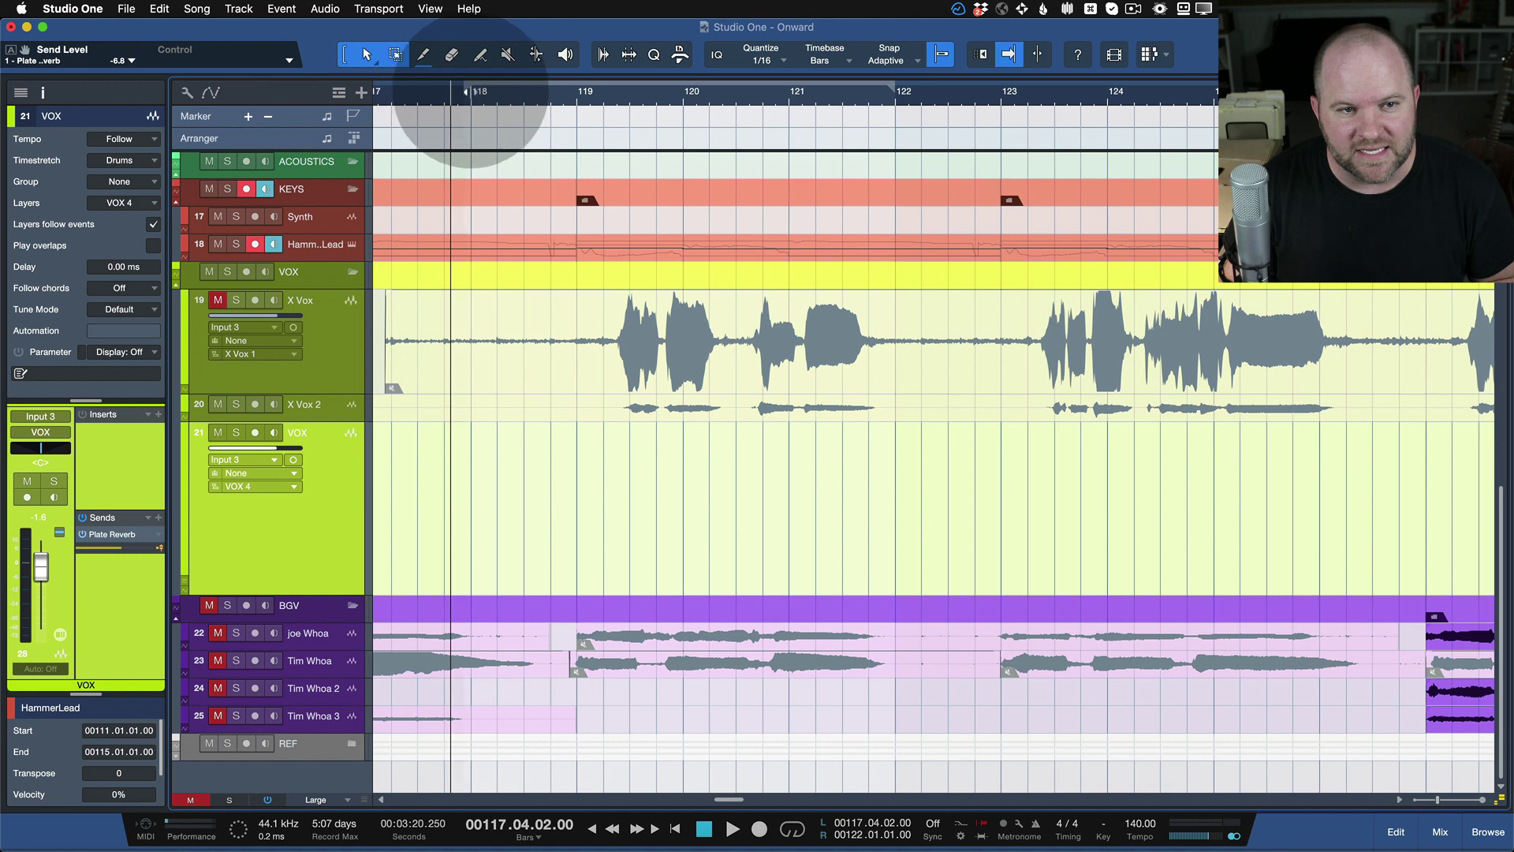
mouse_move(471, 92)
mouse_down()
mouse_move(384, 93)
mouse_move(486, 167)
mouse_move(496, 97)
mouse_move(471, 93)
mouse_up()
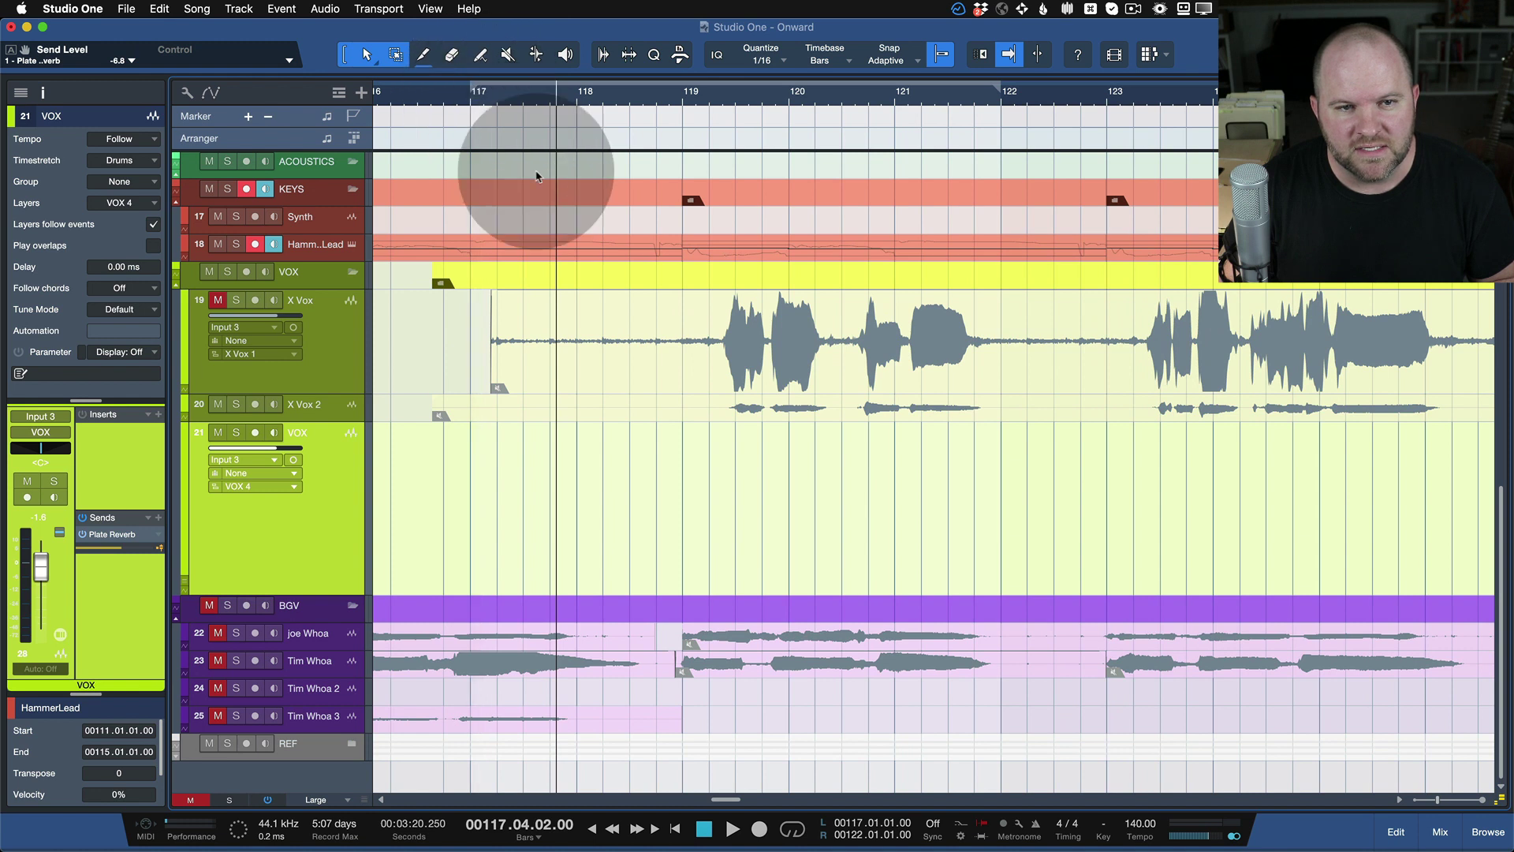
drag(575, 222, 469, 108)
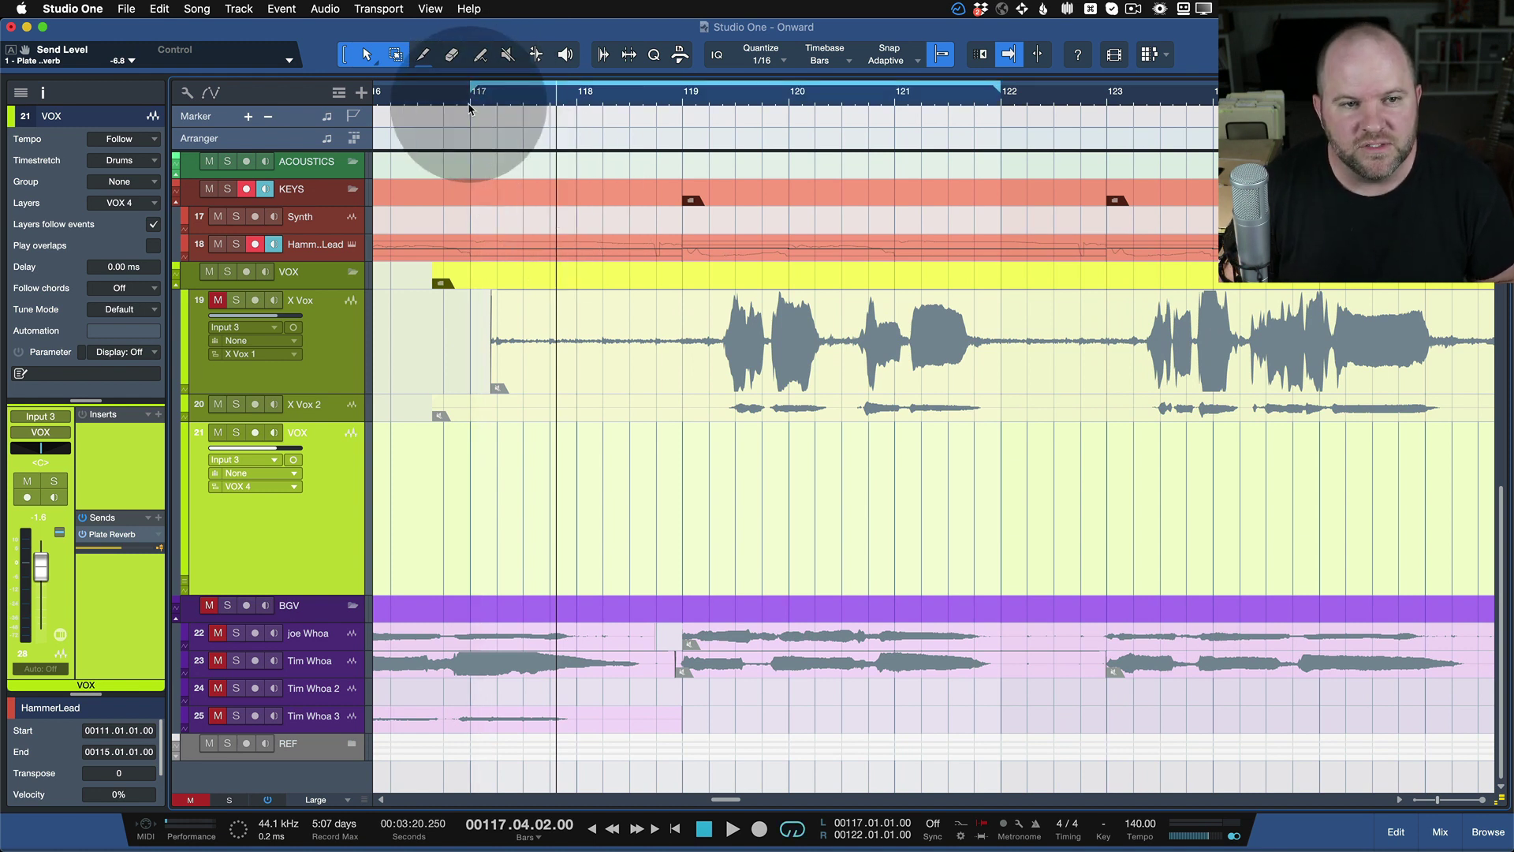
key(space)
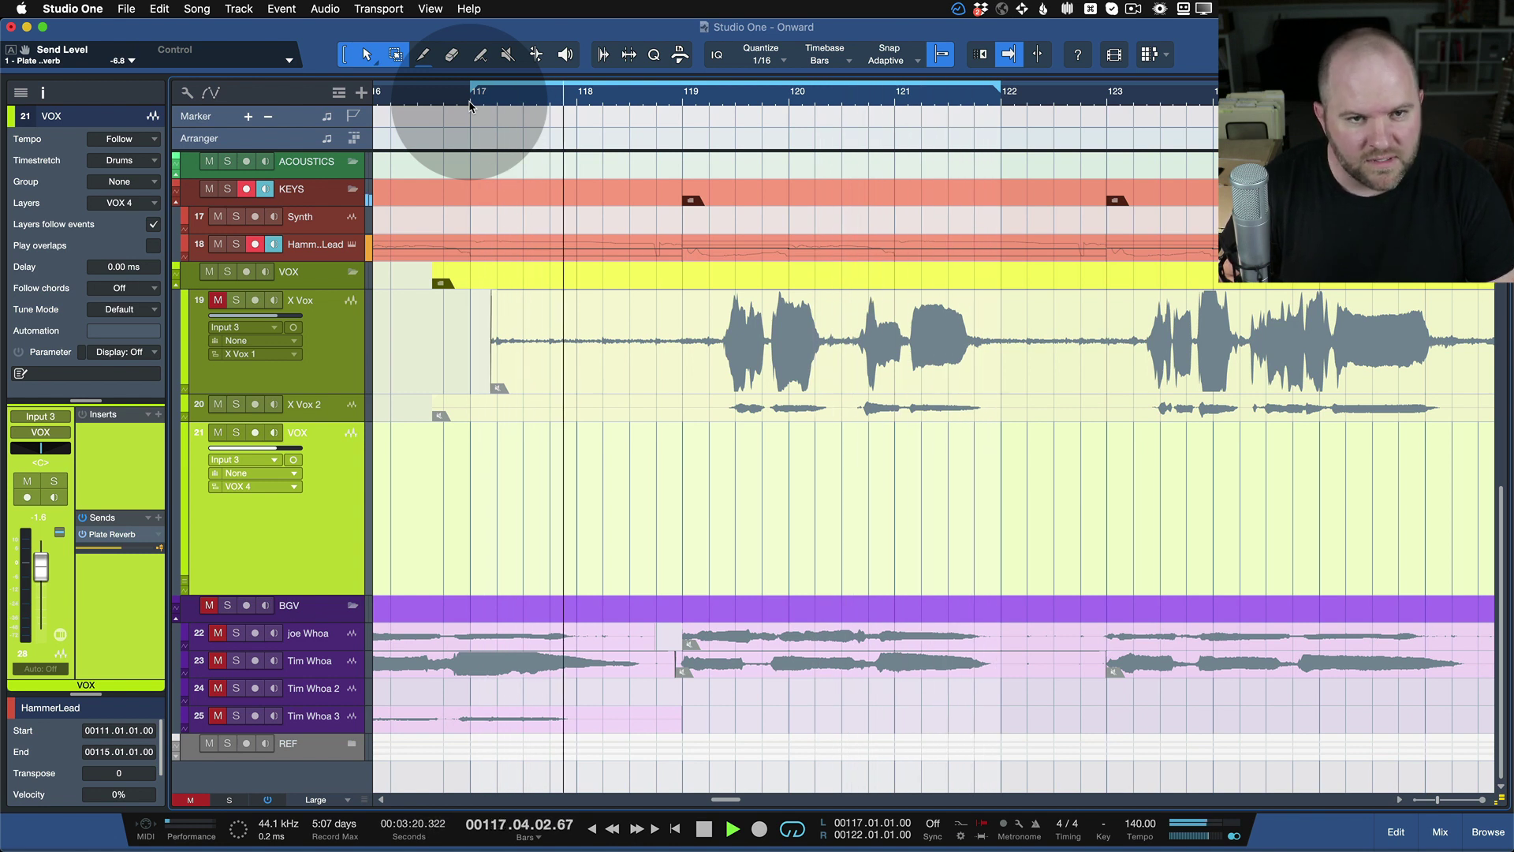
key(space)
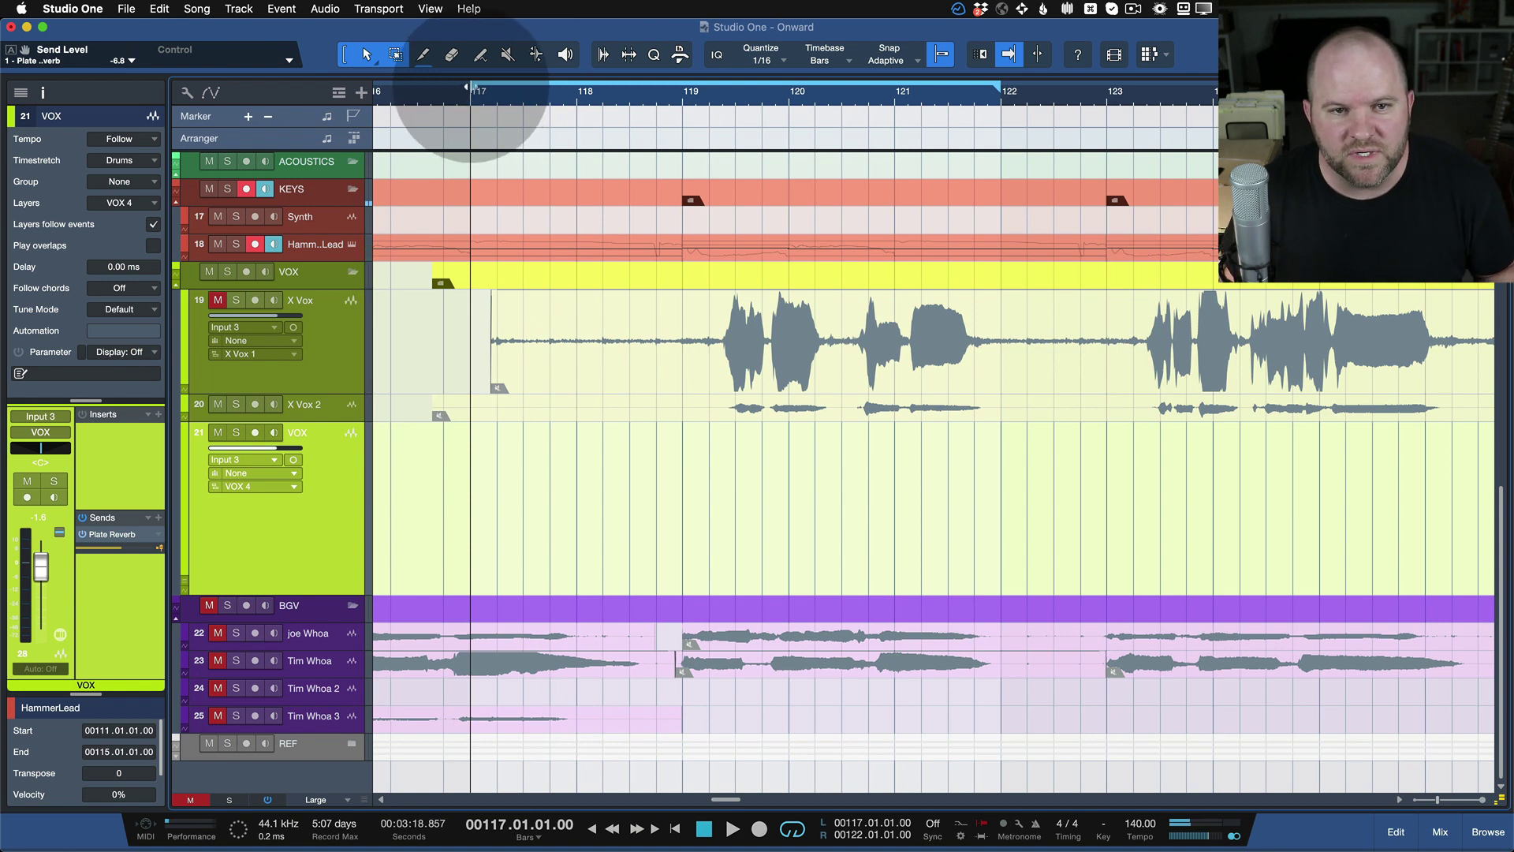
drag(468, 88, 563, 101)
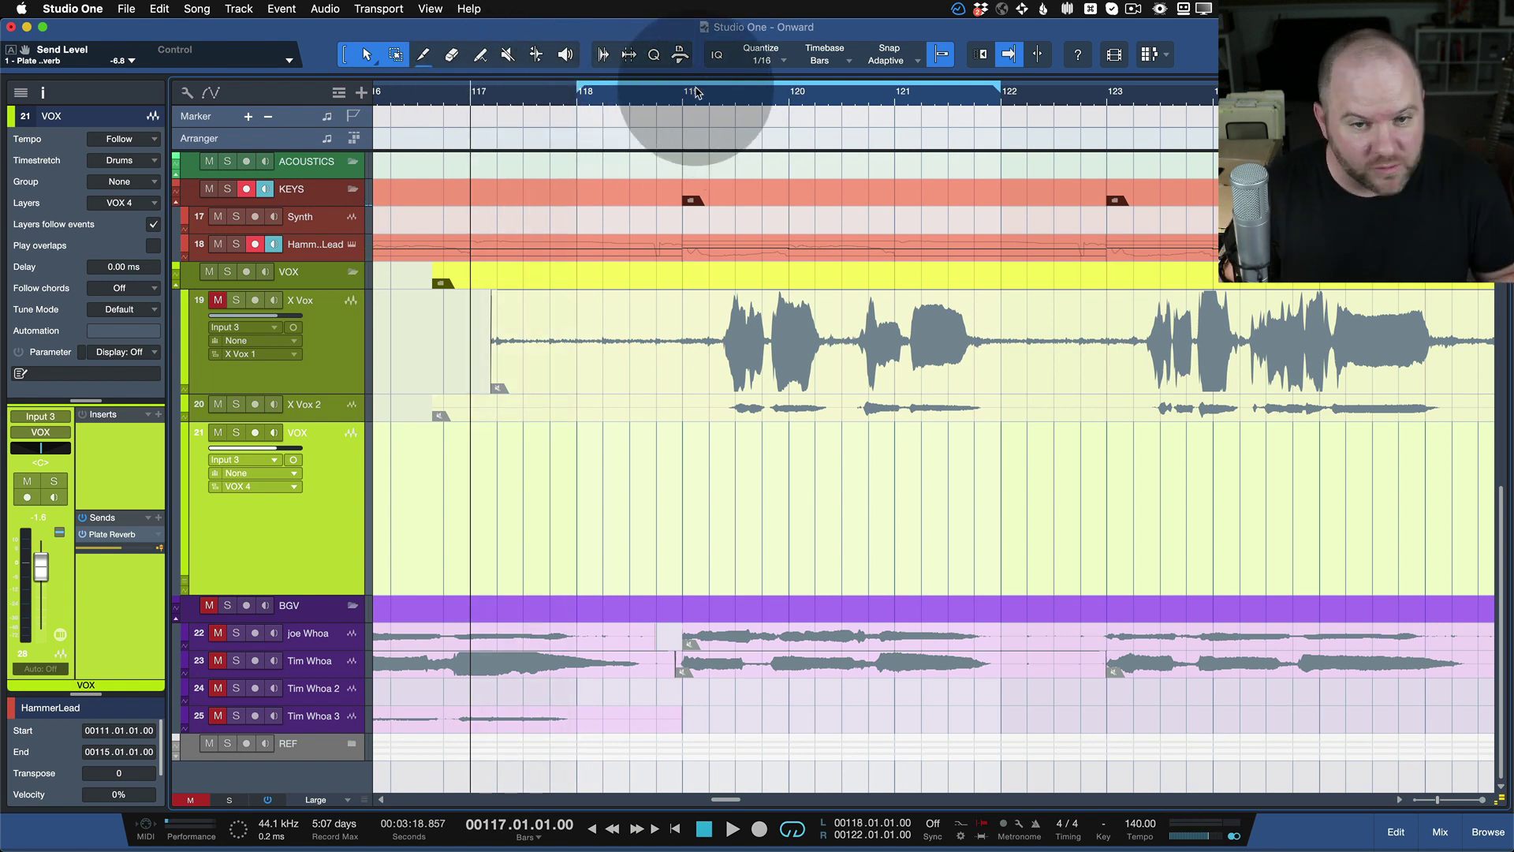
- Play from just after bar 118 and arm VOX with input monitoring on
click(590, 101)
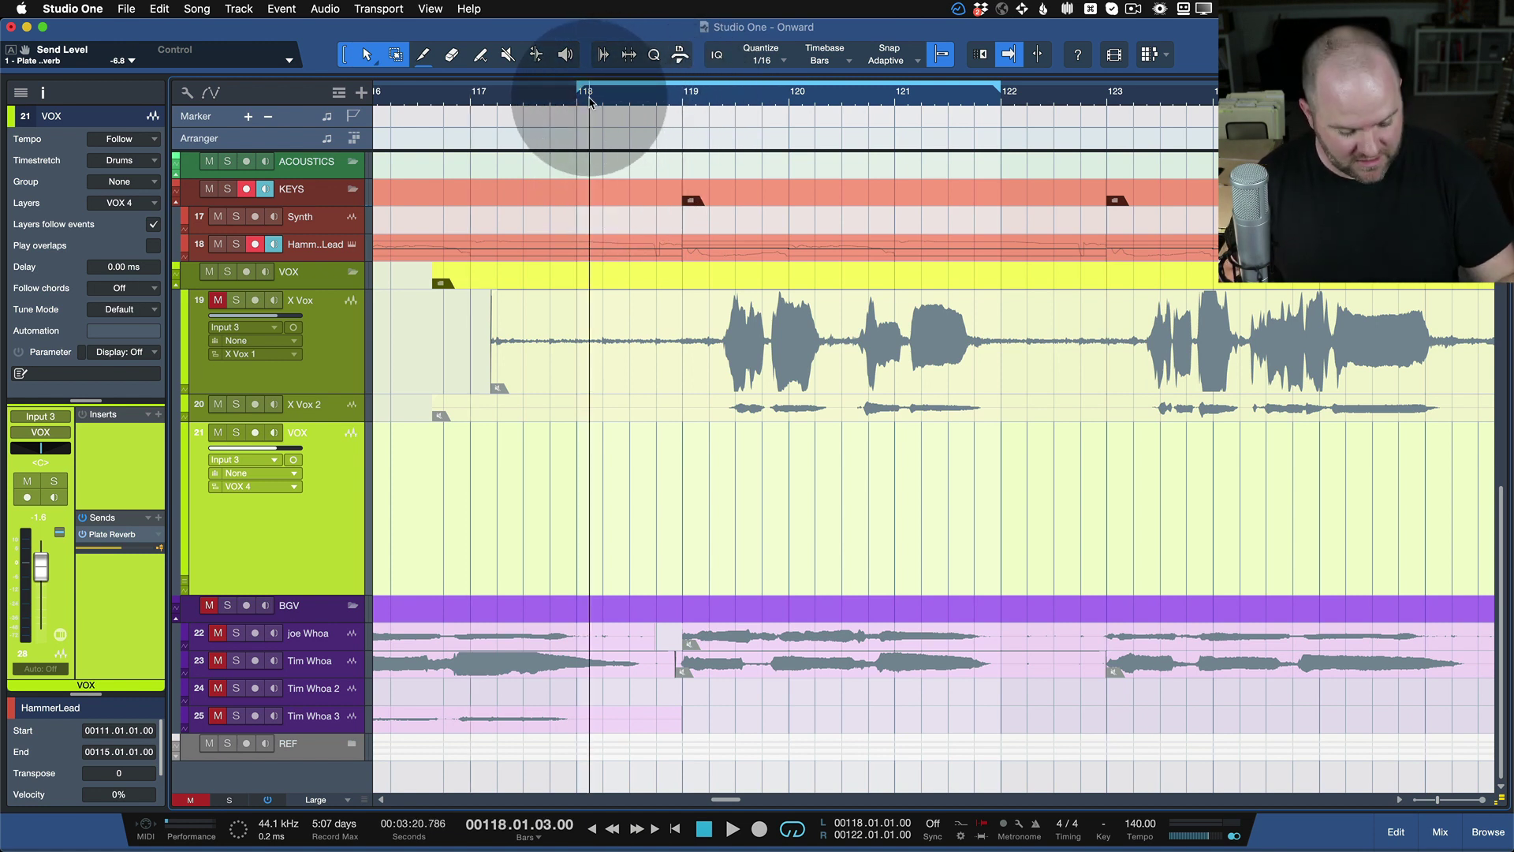
key(space)
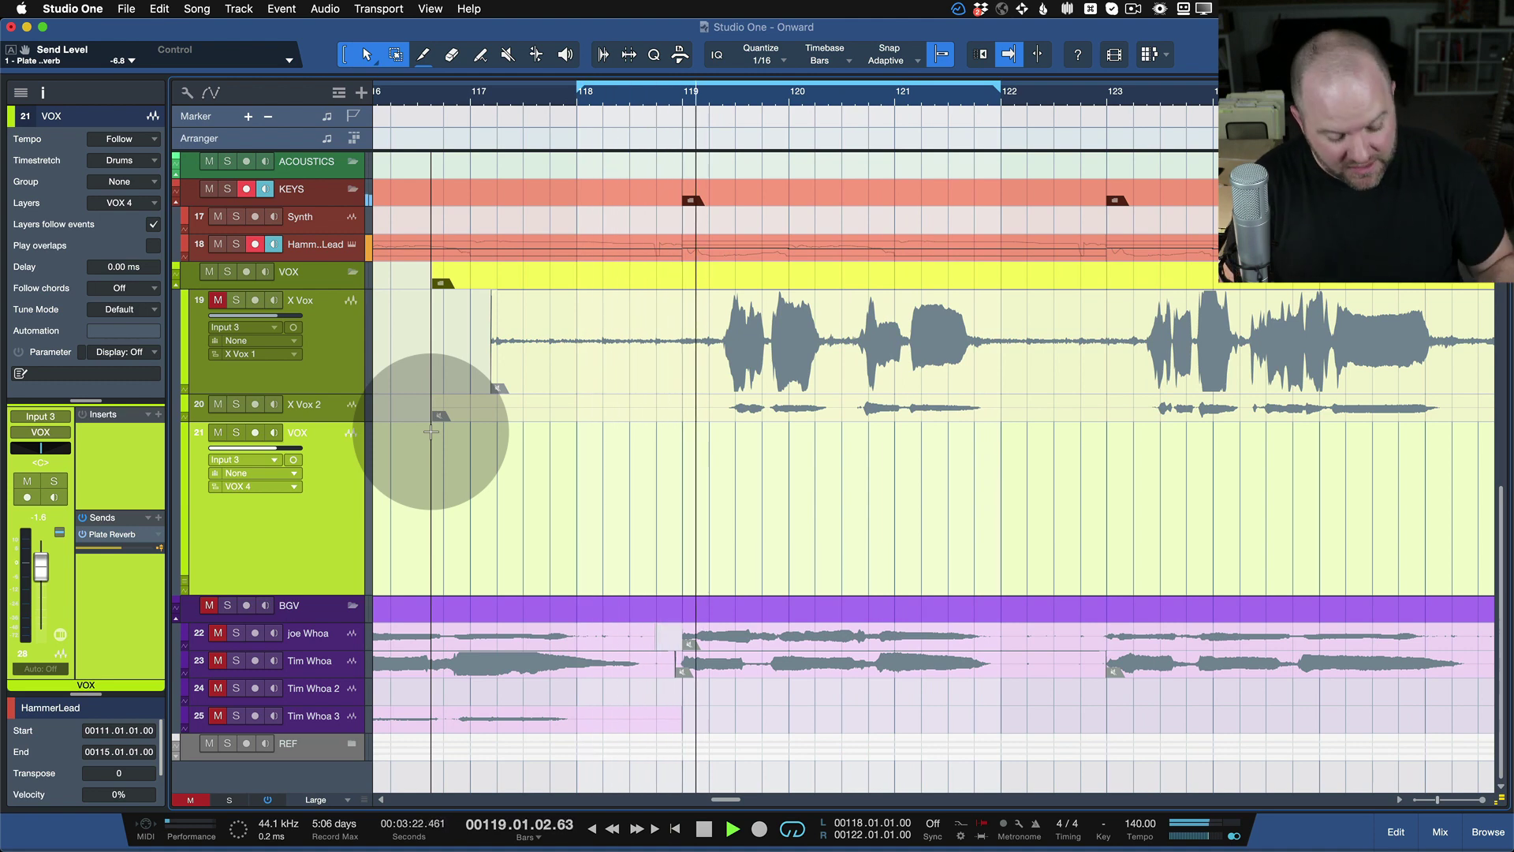
click(272, 438)
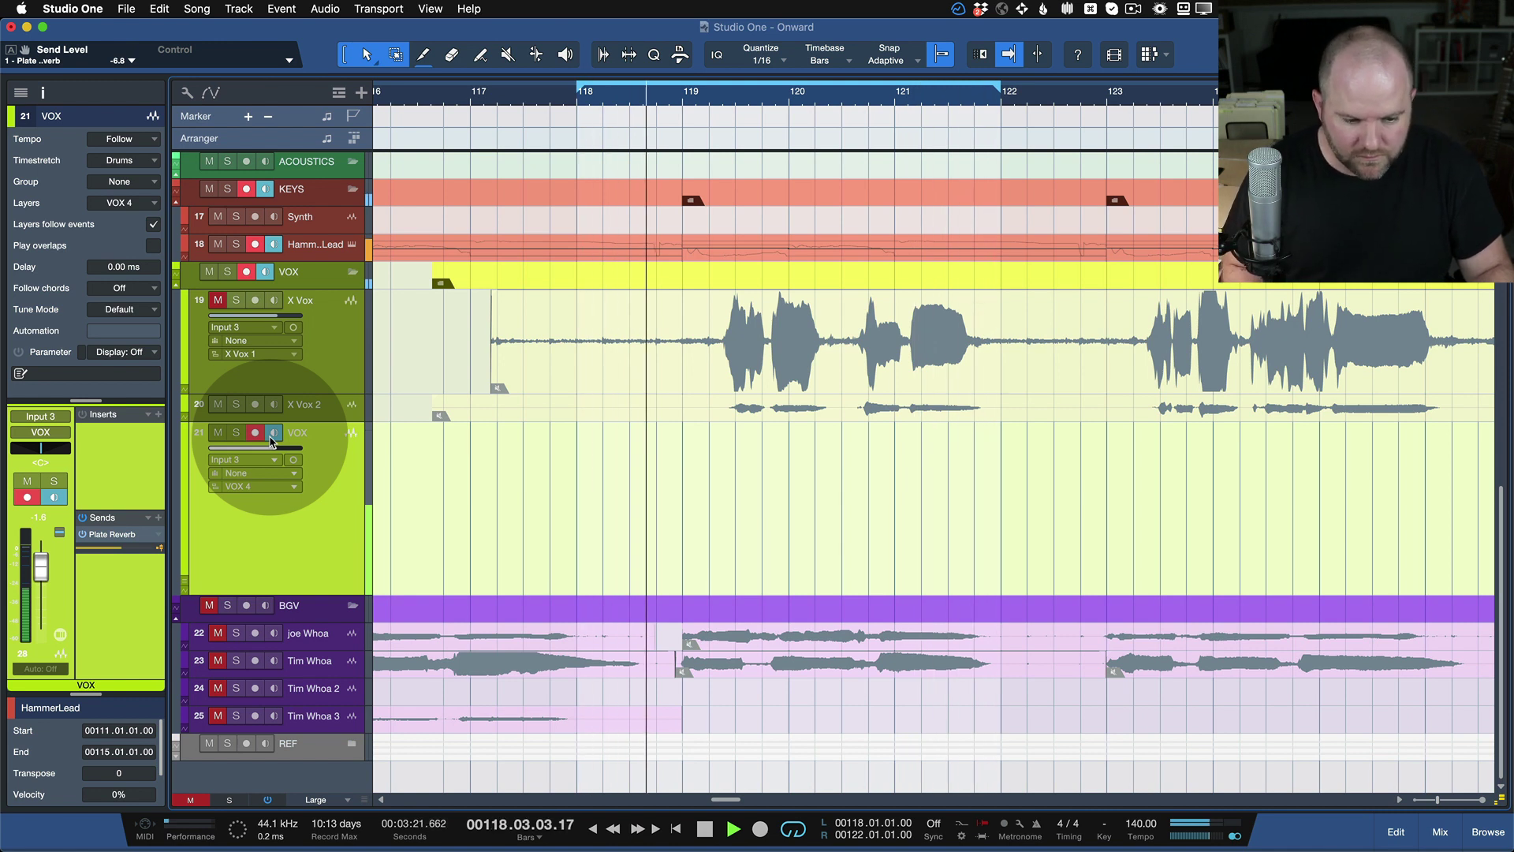
- Loop-record vocal takes over bars 118–122, then disarm VOX and turn monitoring off
key(KP_Multiply)
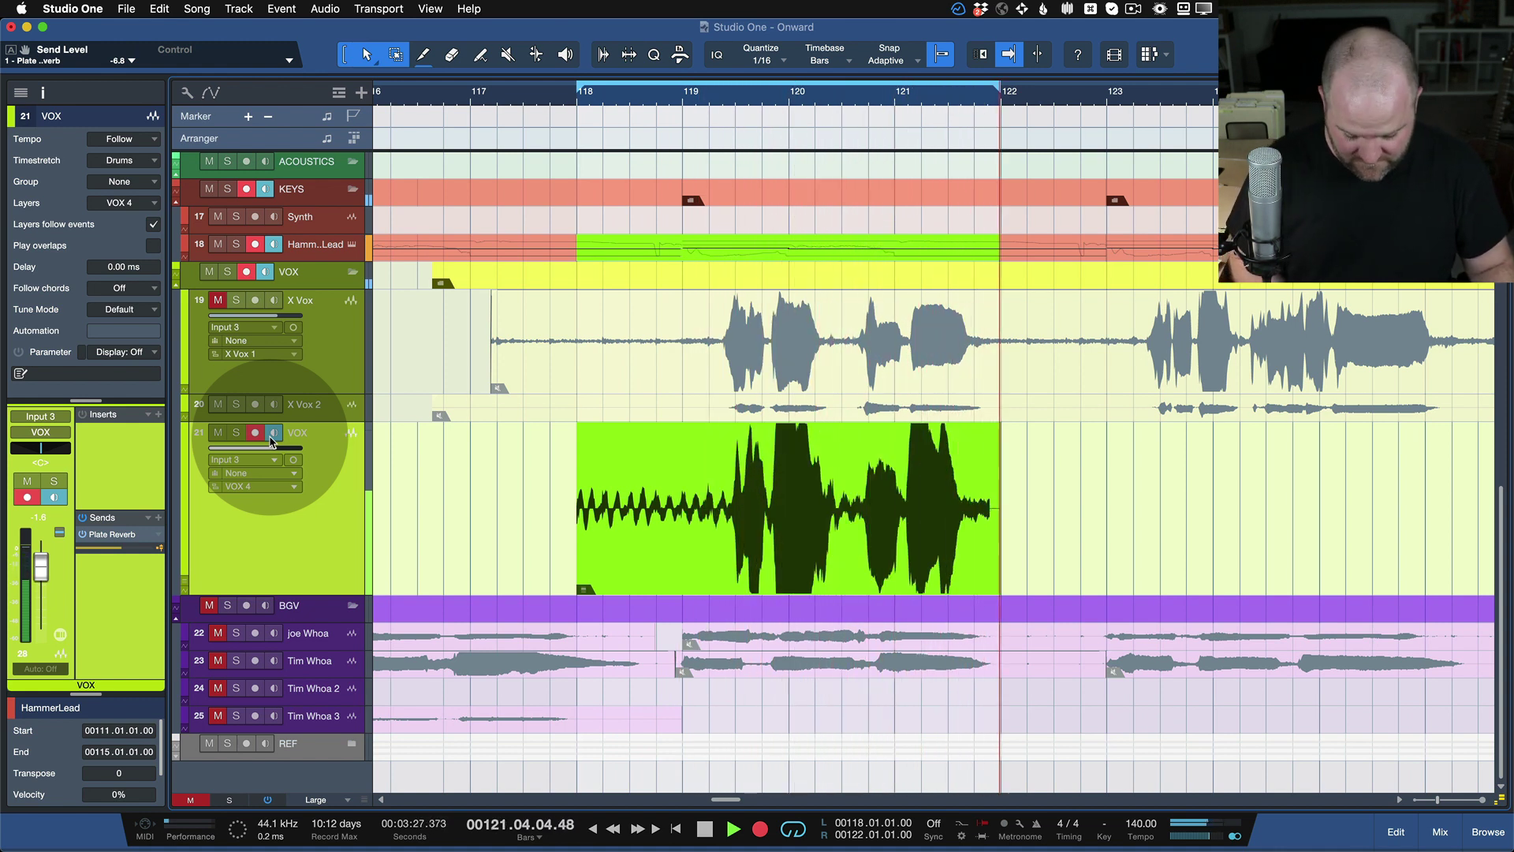
key(space)
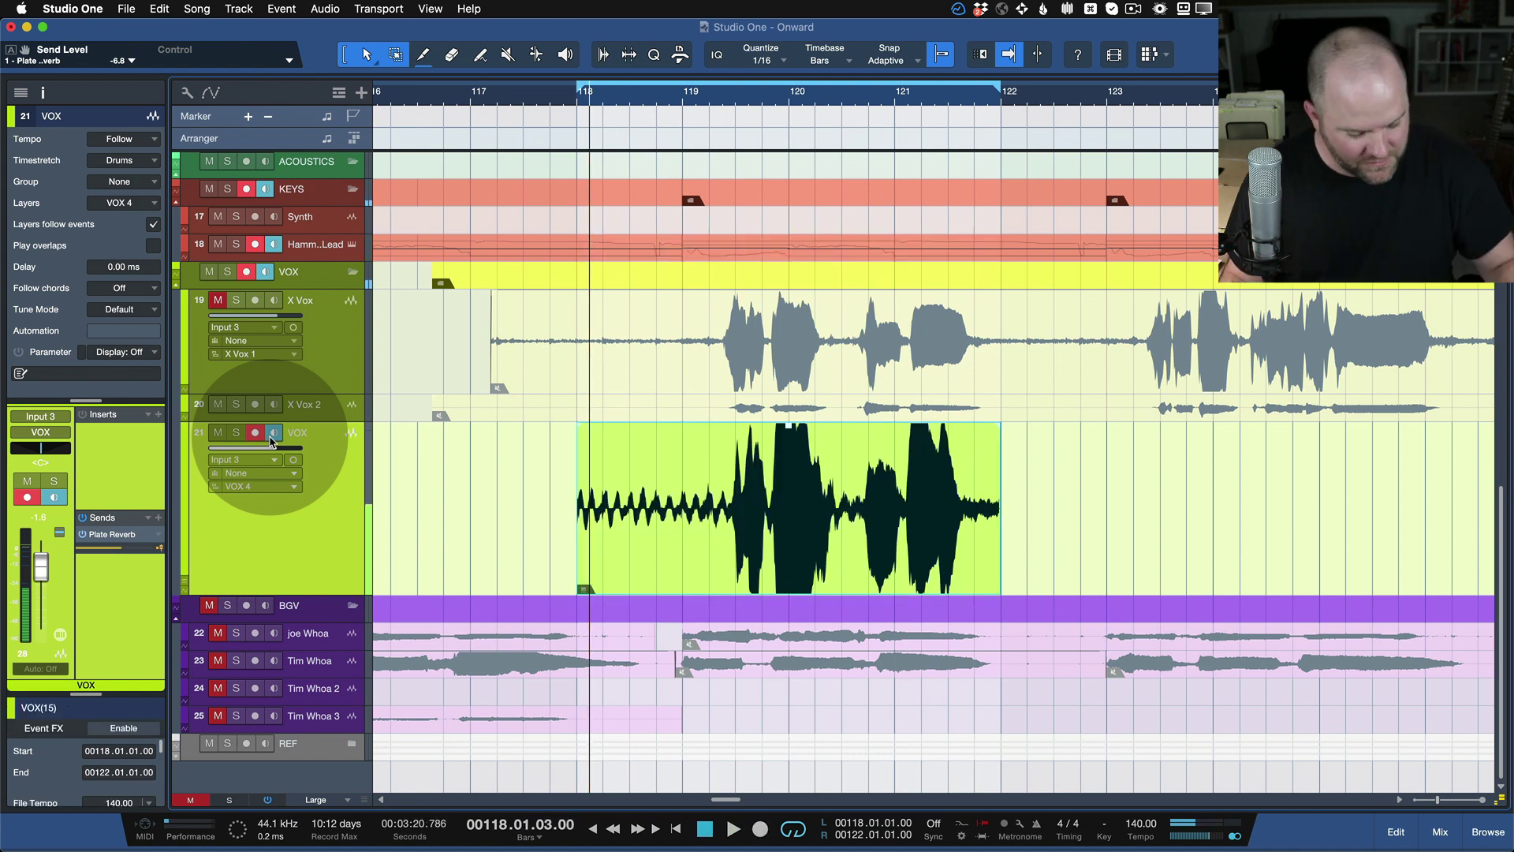
click(273, 433)
click(254, 433)
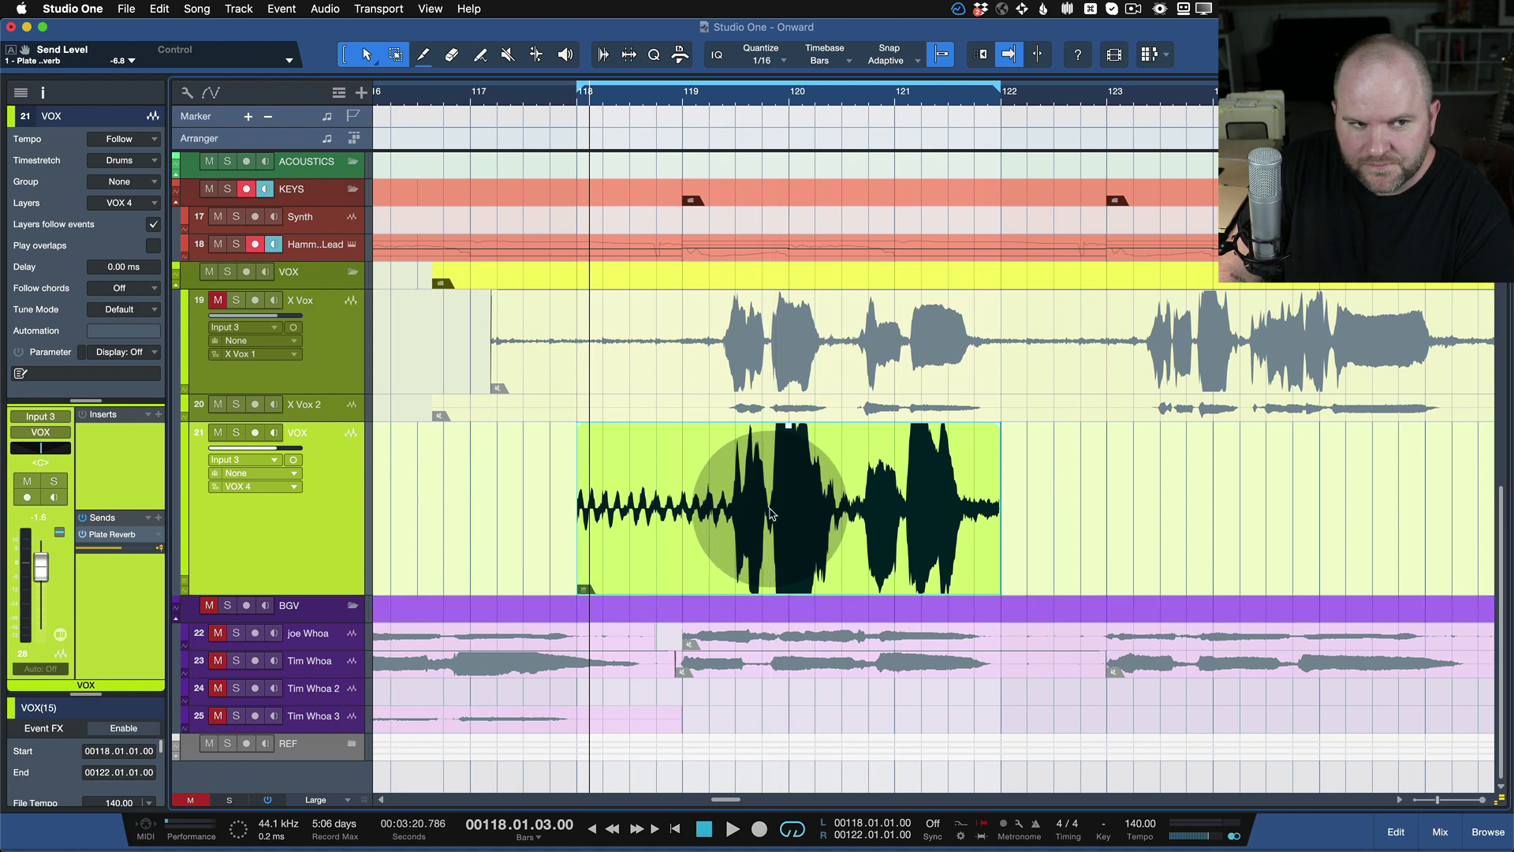
- Expand the VOX layers into lanes VOX 1–3 and show the event's Take 1–6 list
click(143, 204)
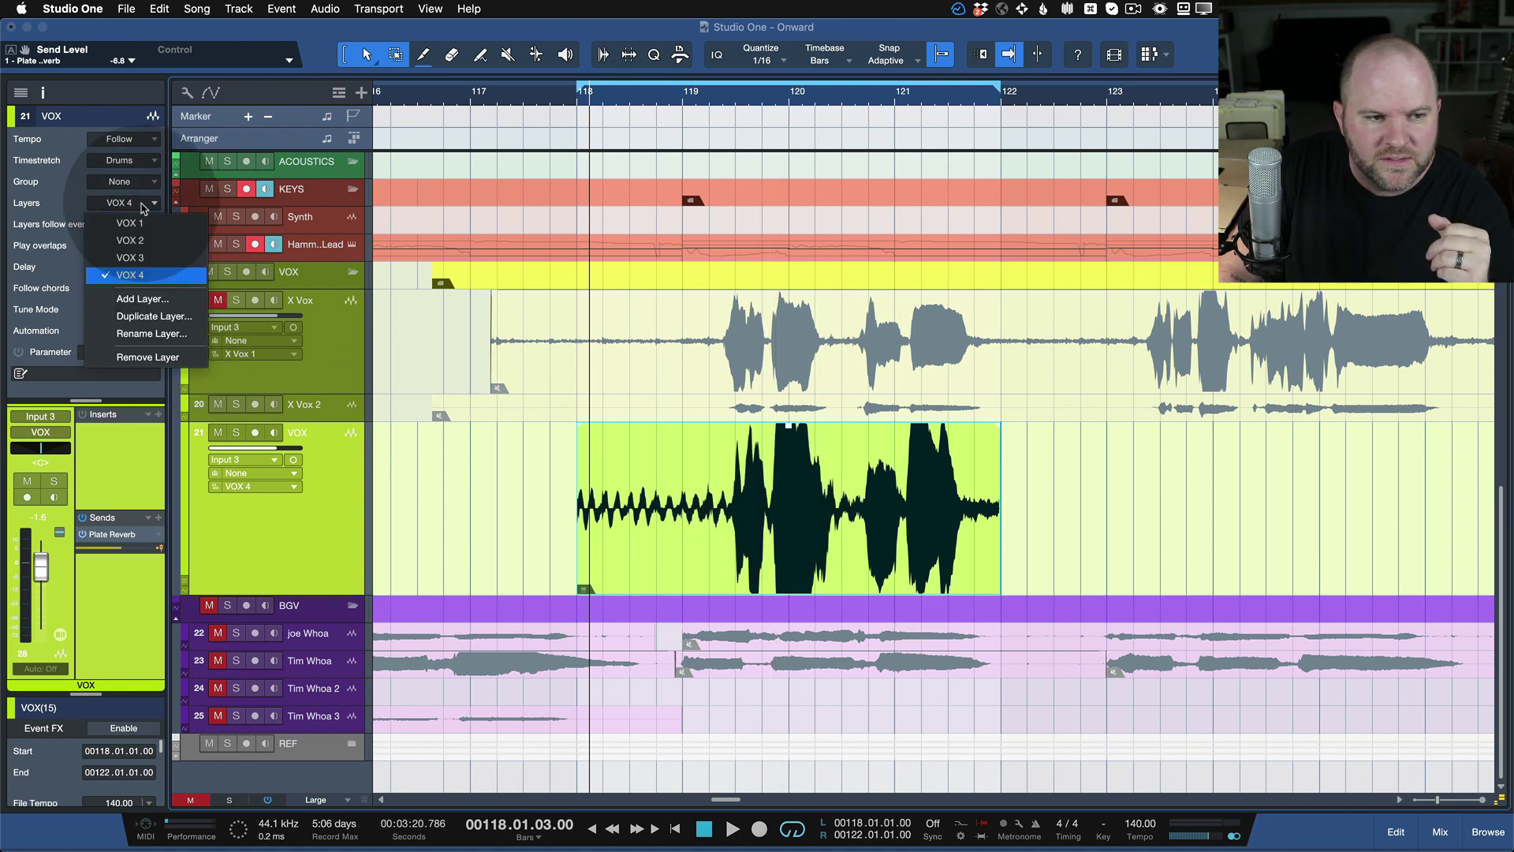
click(264, 520)
click(180, 584)
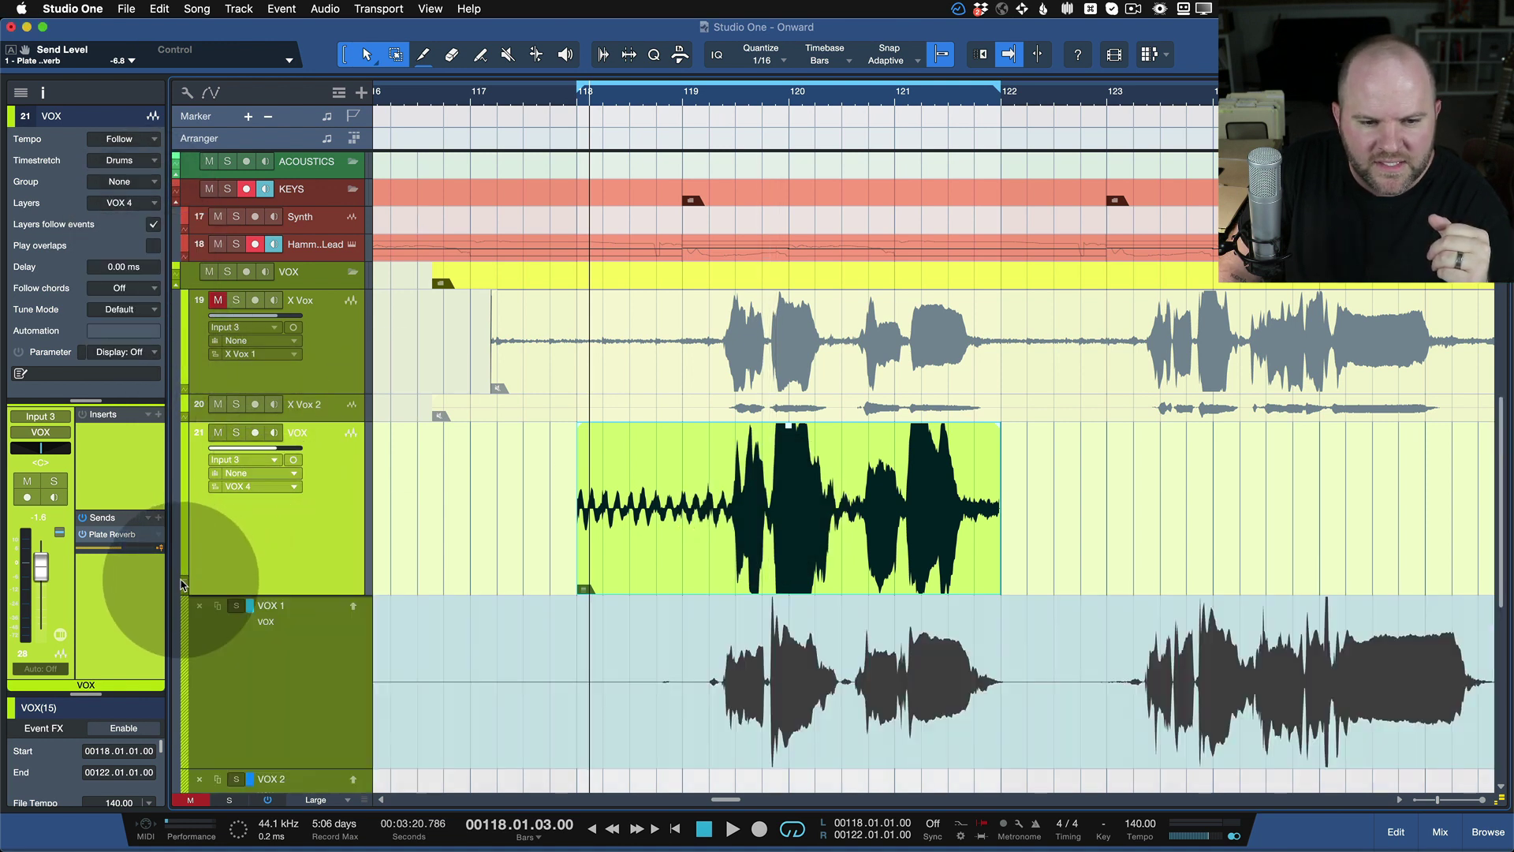
scroll(443, 533, down, 8)
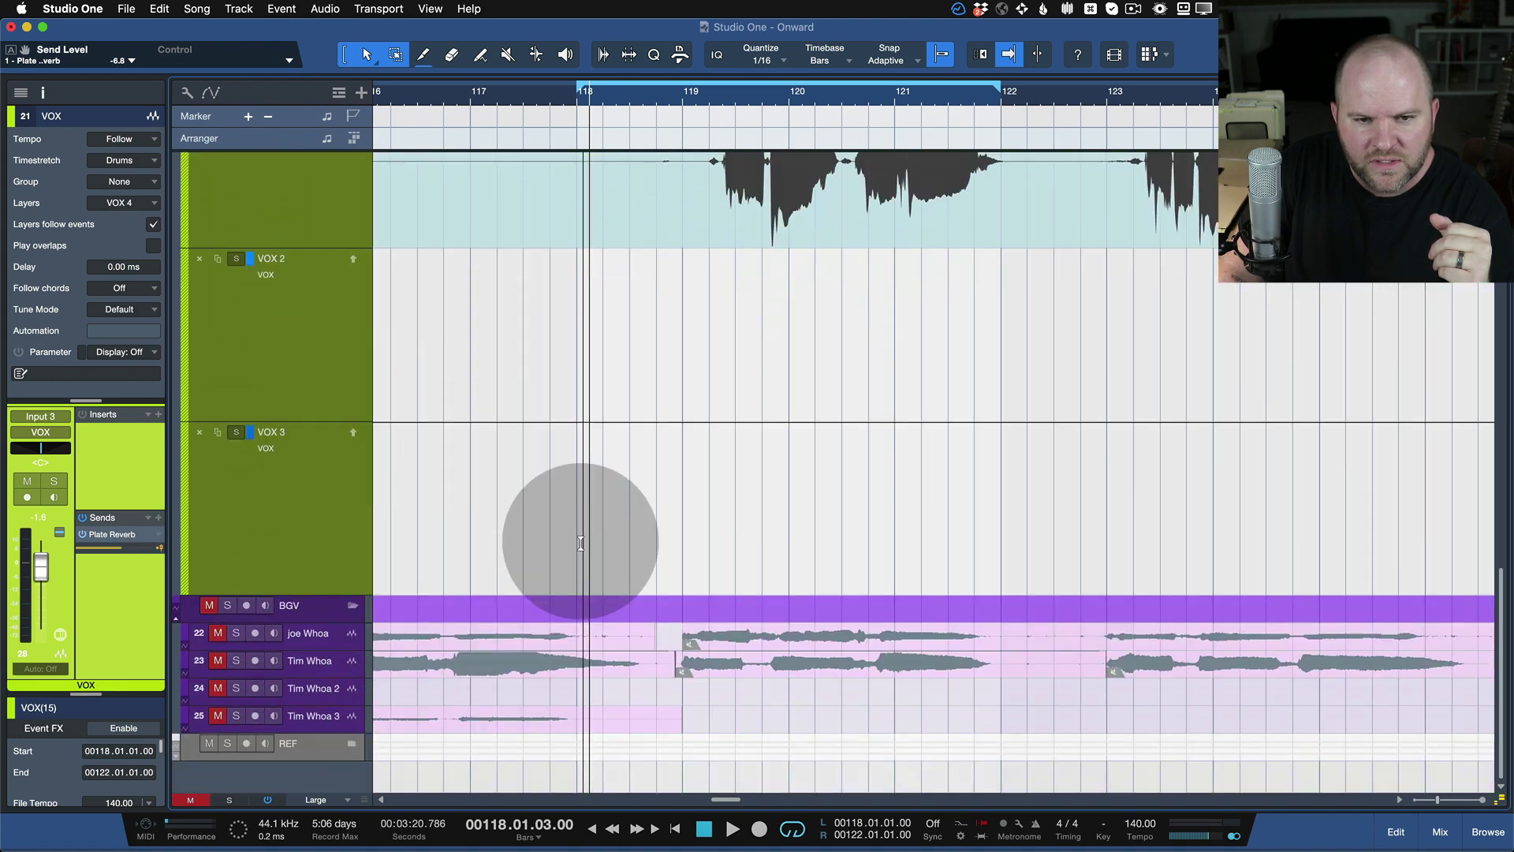
scroll(580, 543, up, 9)
scroll(581, 543, down, 6)
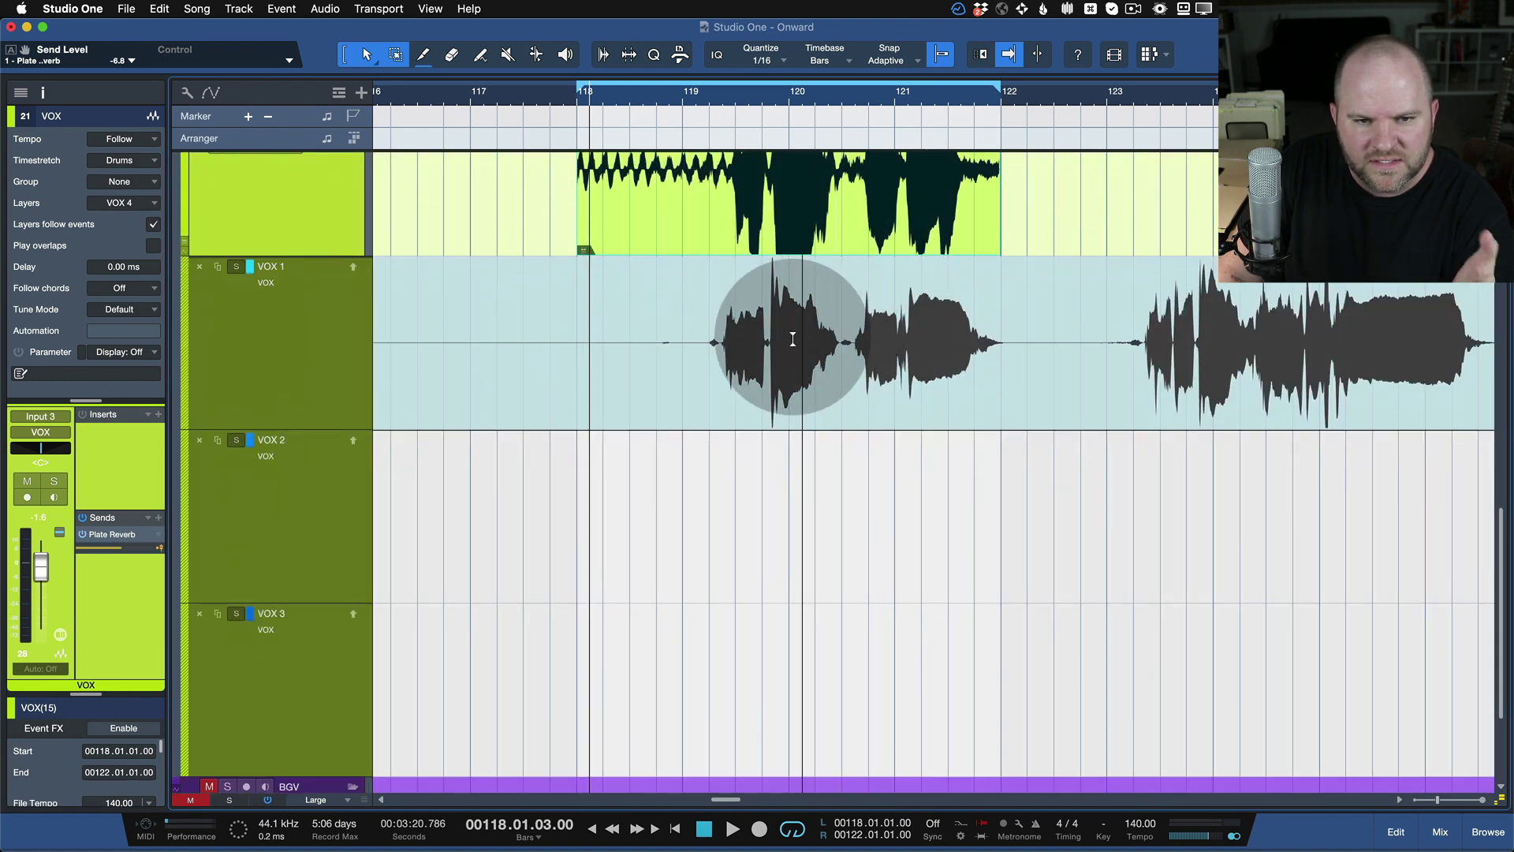
scroll(785, 347, up, 3)
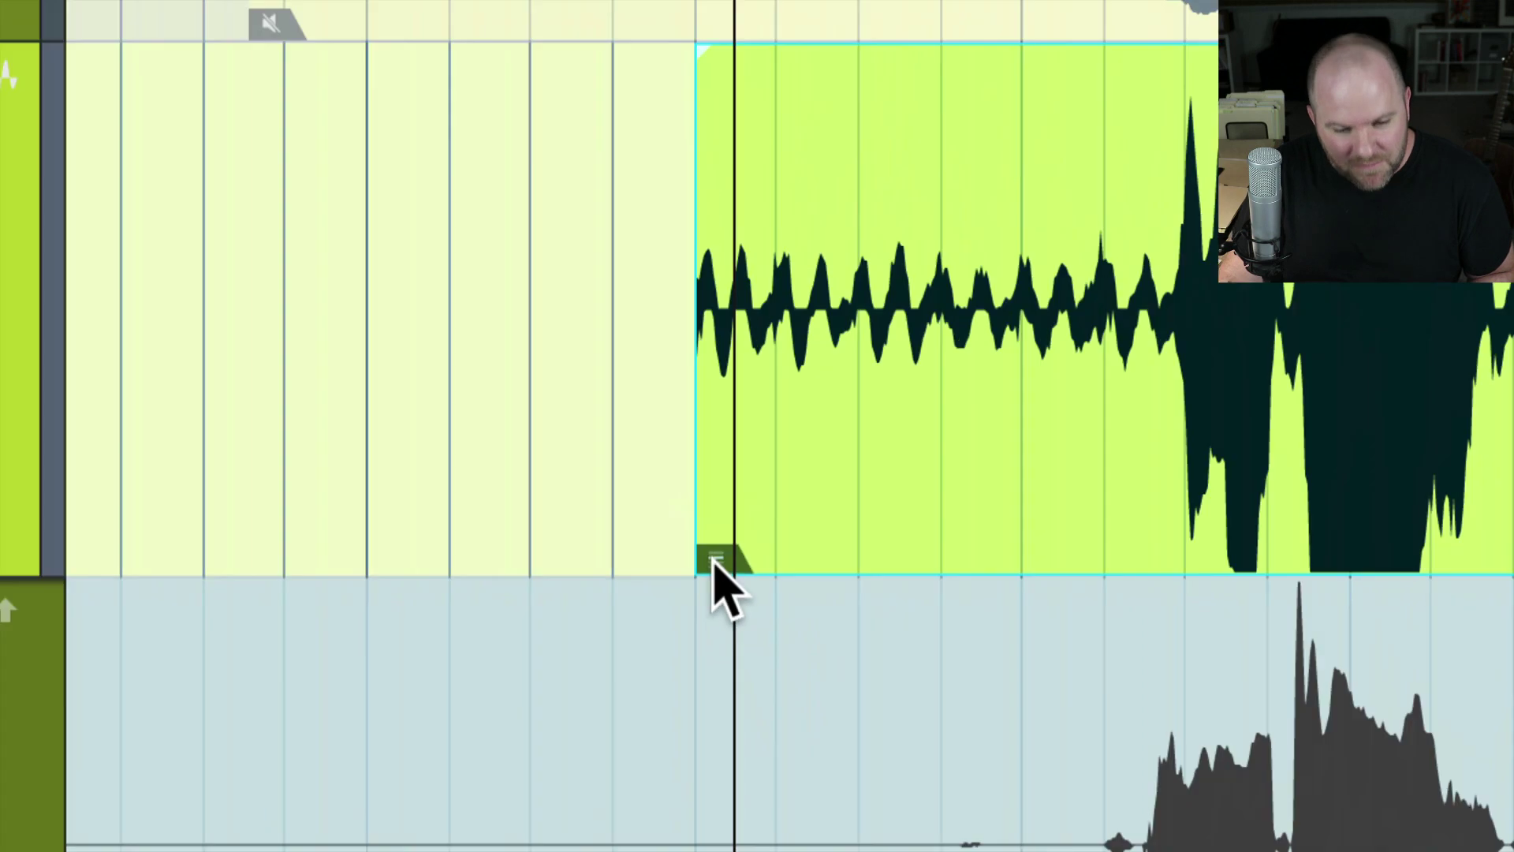
click(715, 562)
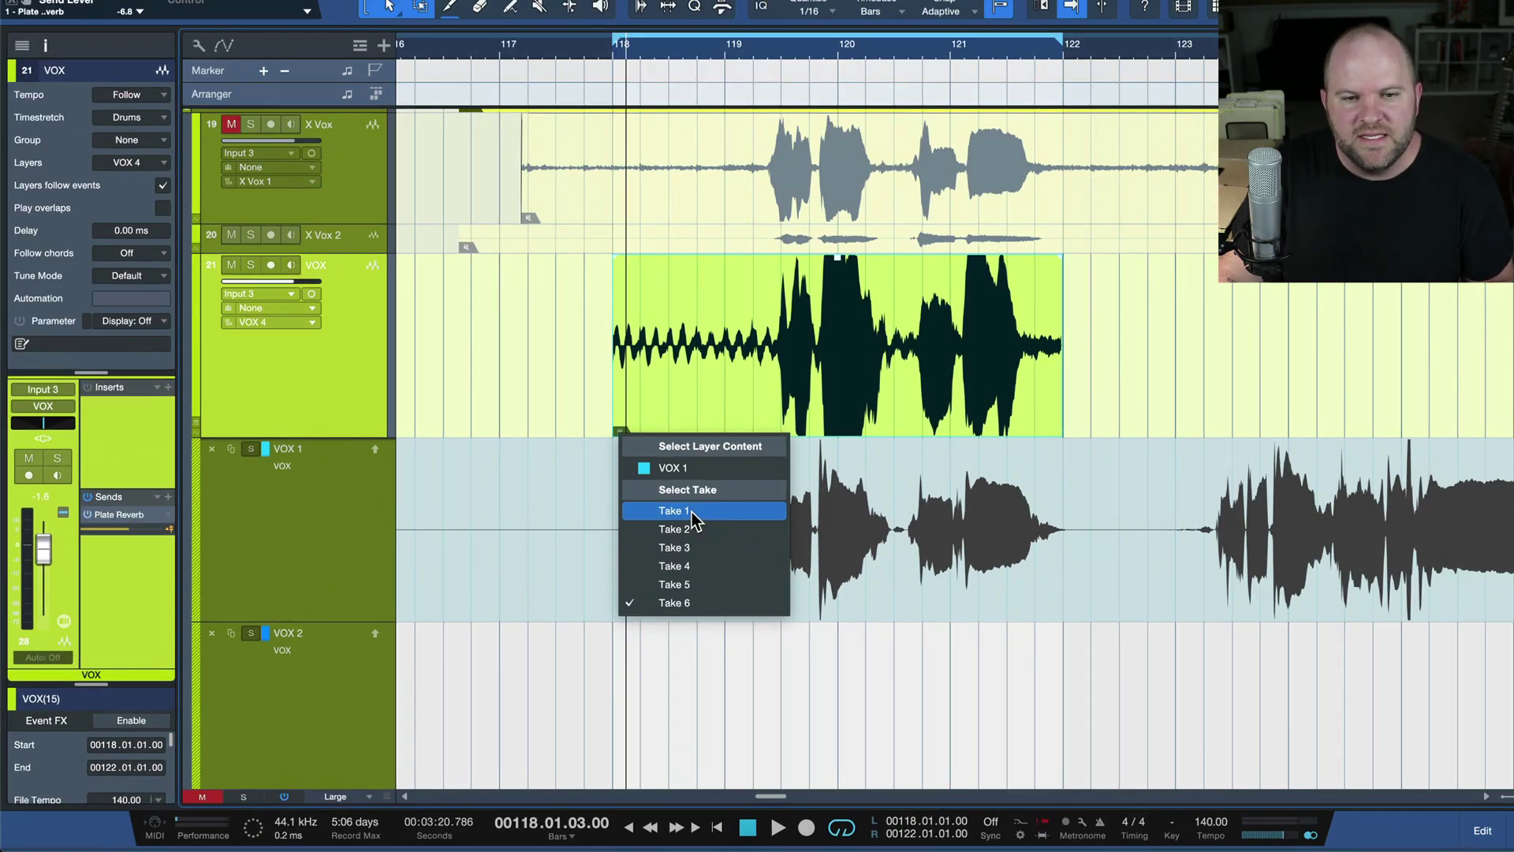
- Switch the VOX event through Takes 1, 2 and 3 and play the result
click(751, 316)
click(620, 430)
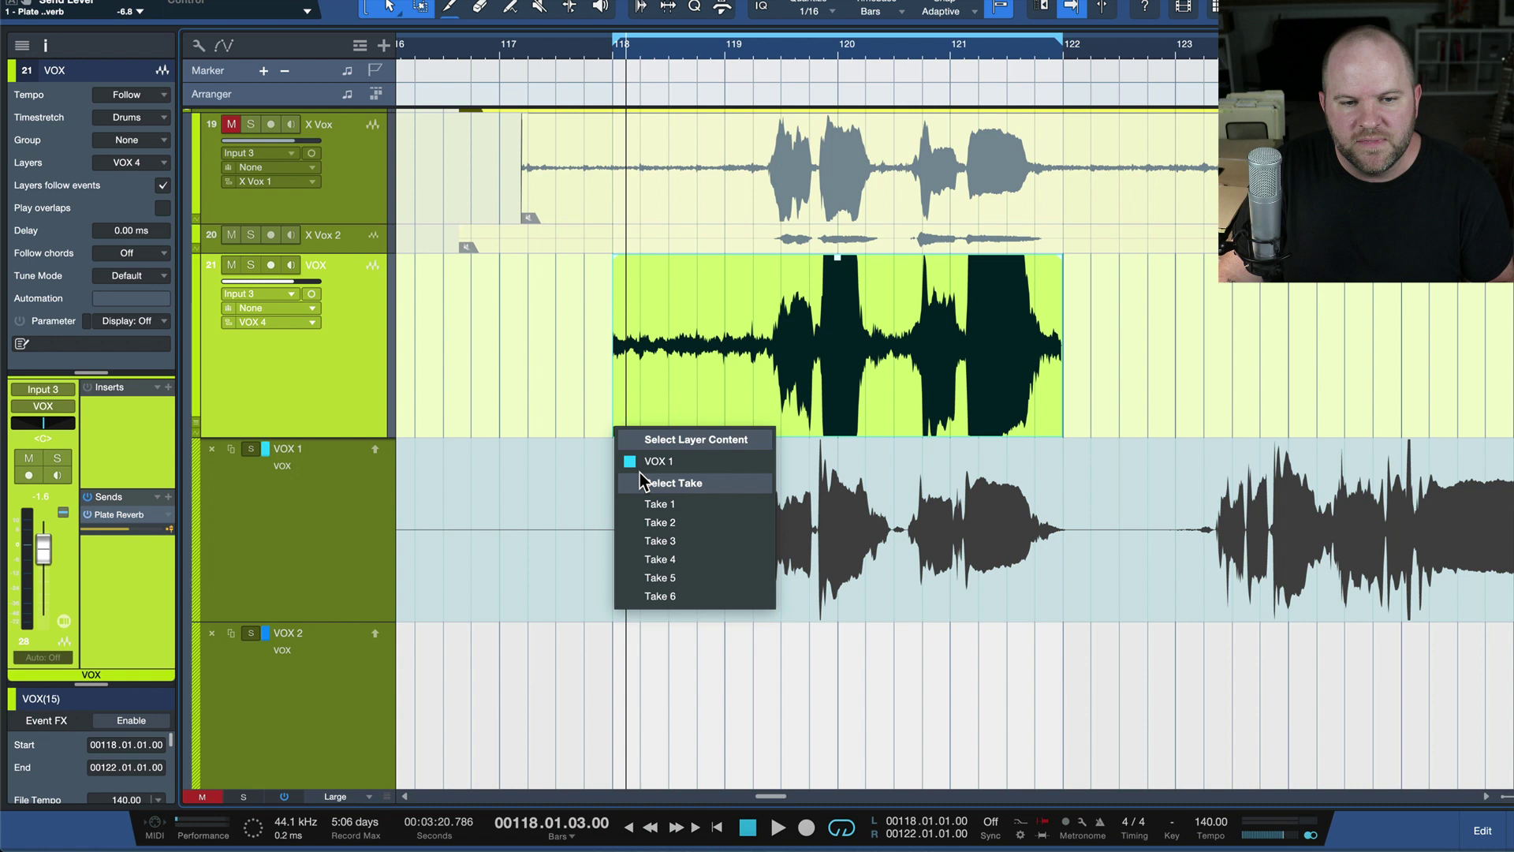
click(651, 526)
click(623, 431)
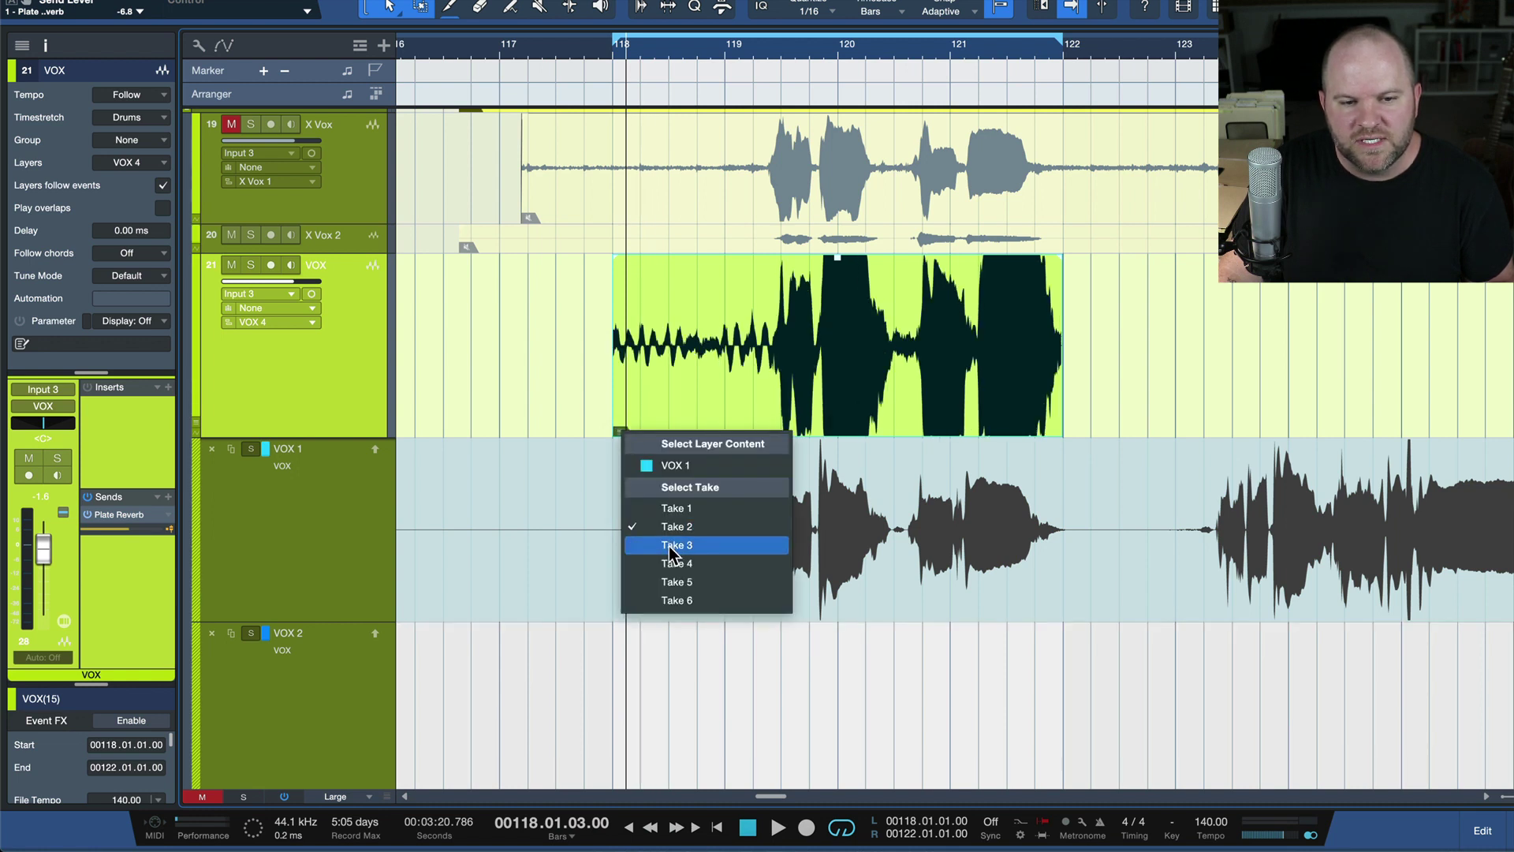
click(675, 541)
key(space)
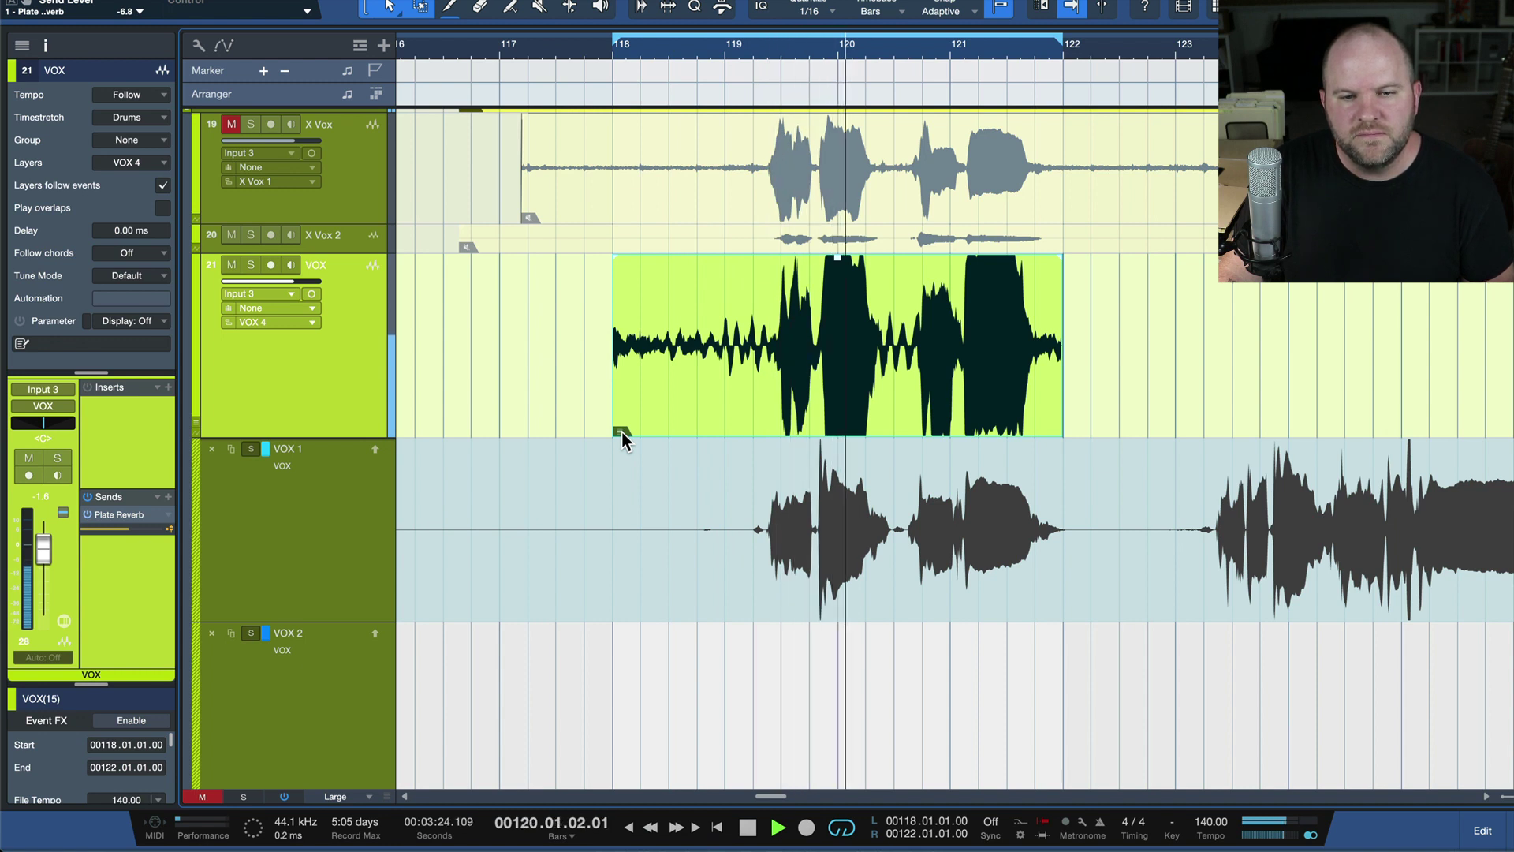
- Settle the VOX event on Take 4 and stop playback
click(621, 431)
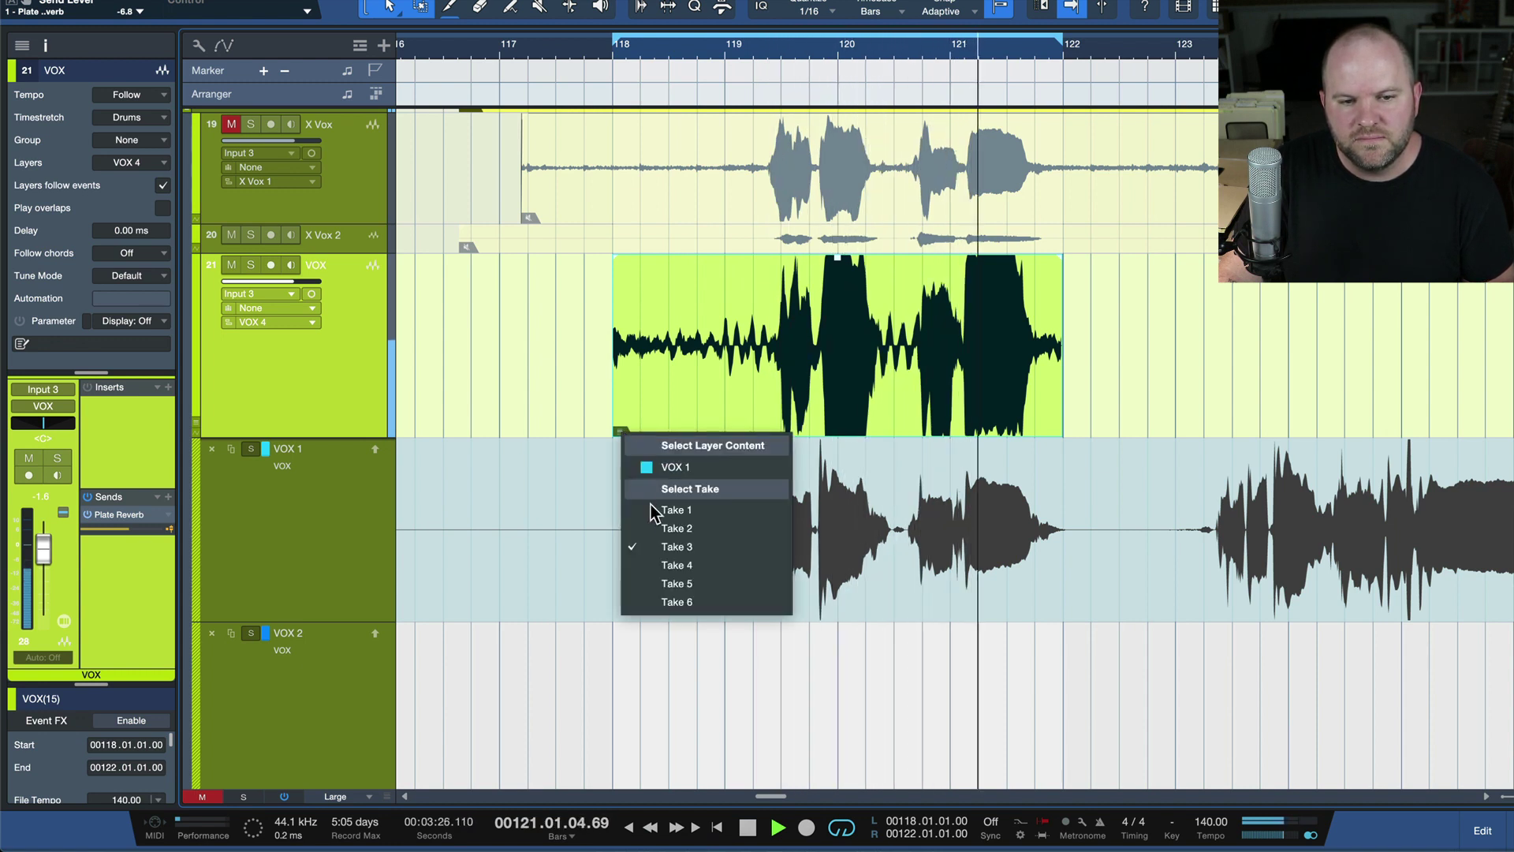
click(666, 565)
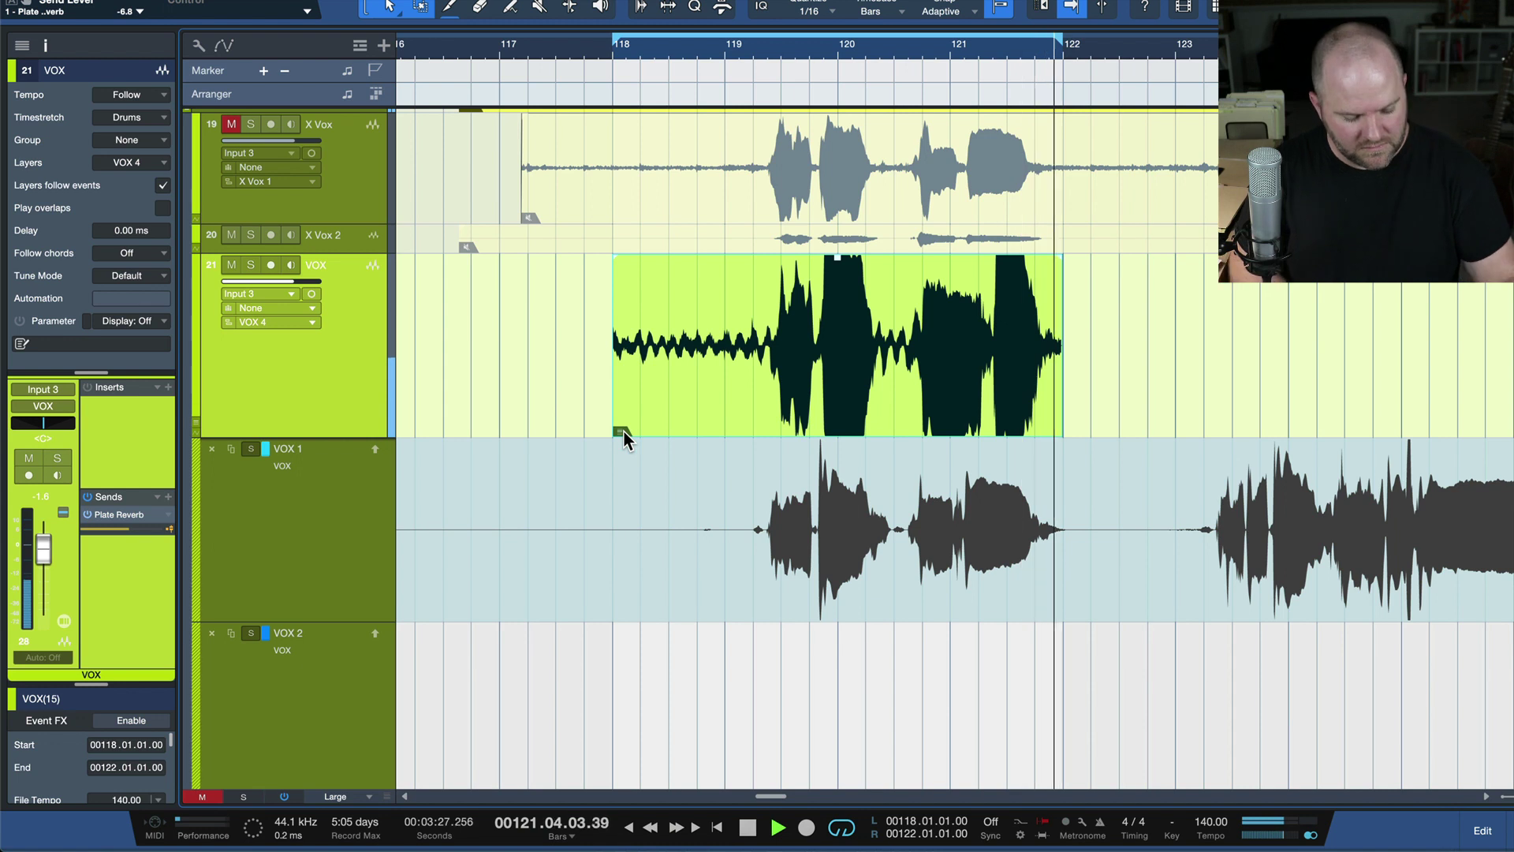
key(space)
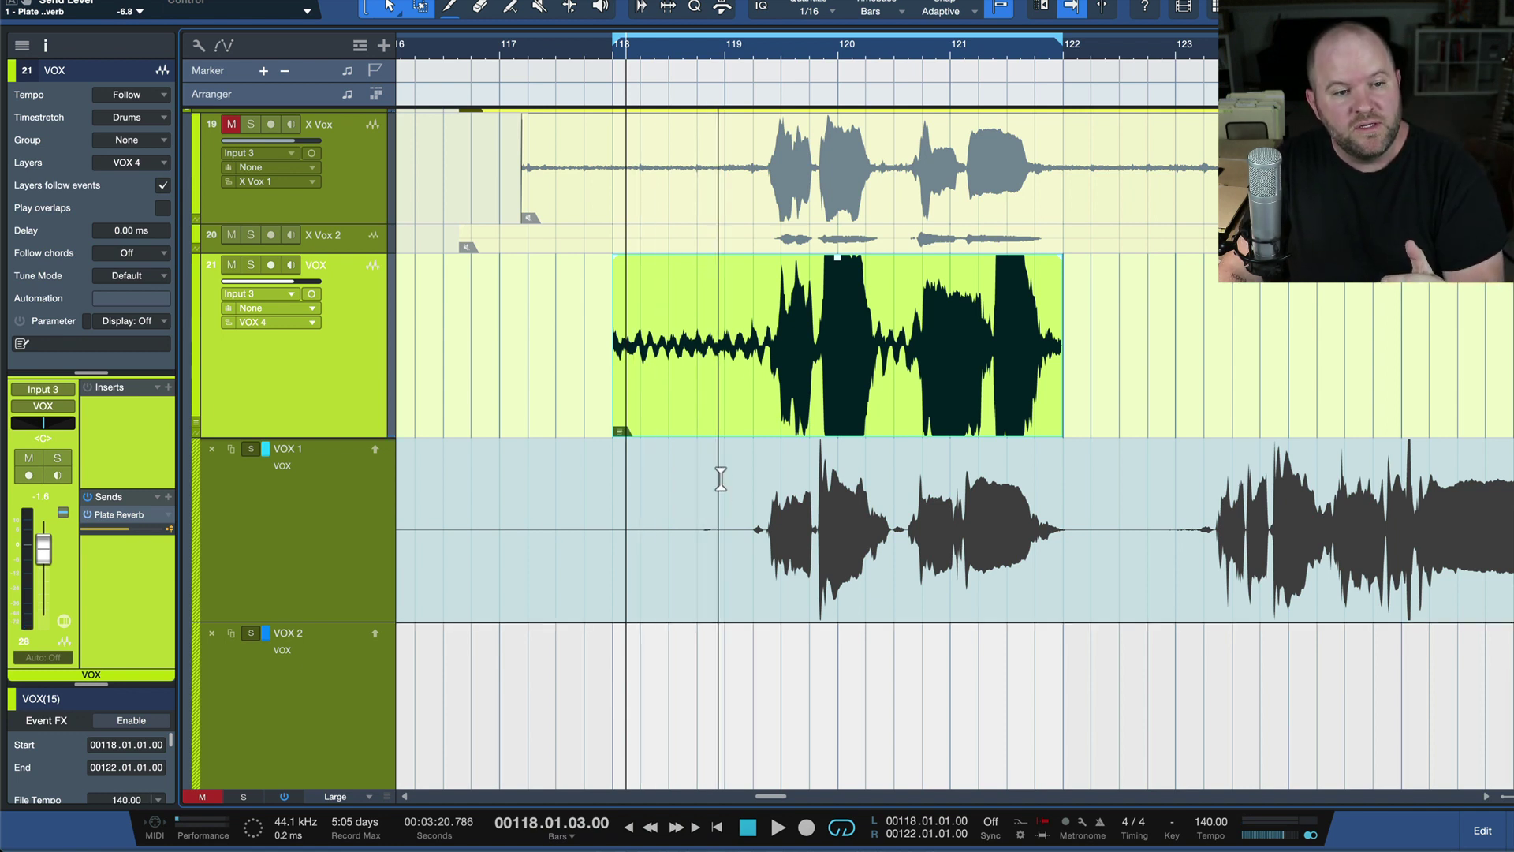
- Select the VOX event over bars 118–122 and unpack its takes to new layers
scroll(718, 479, down, 3)
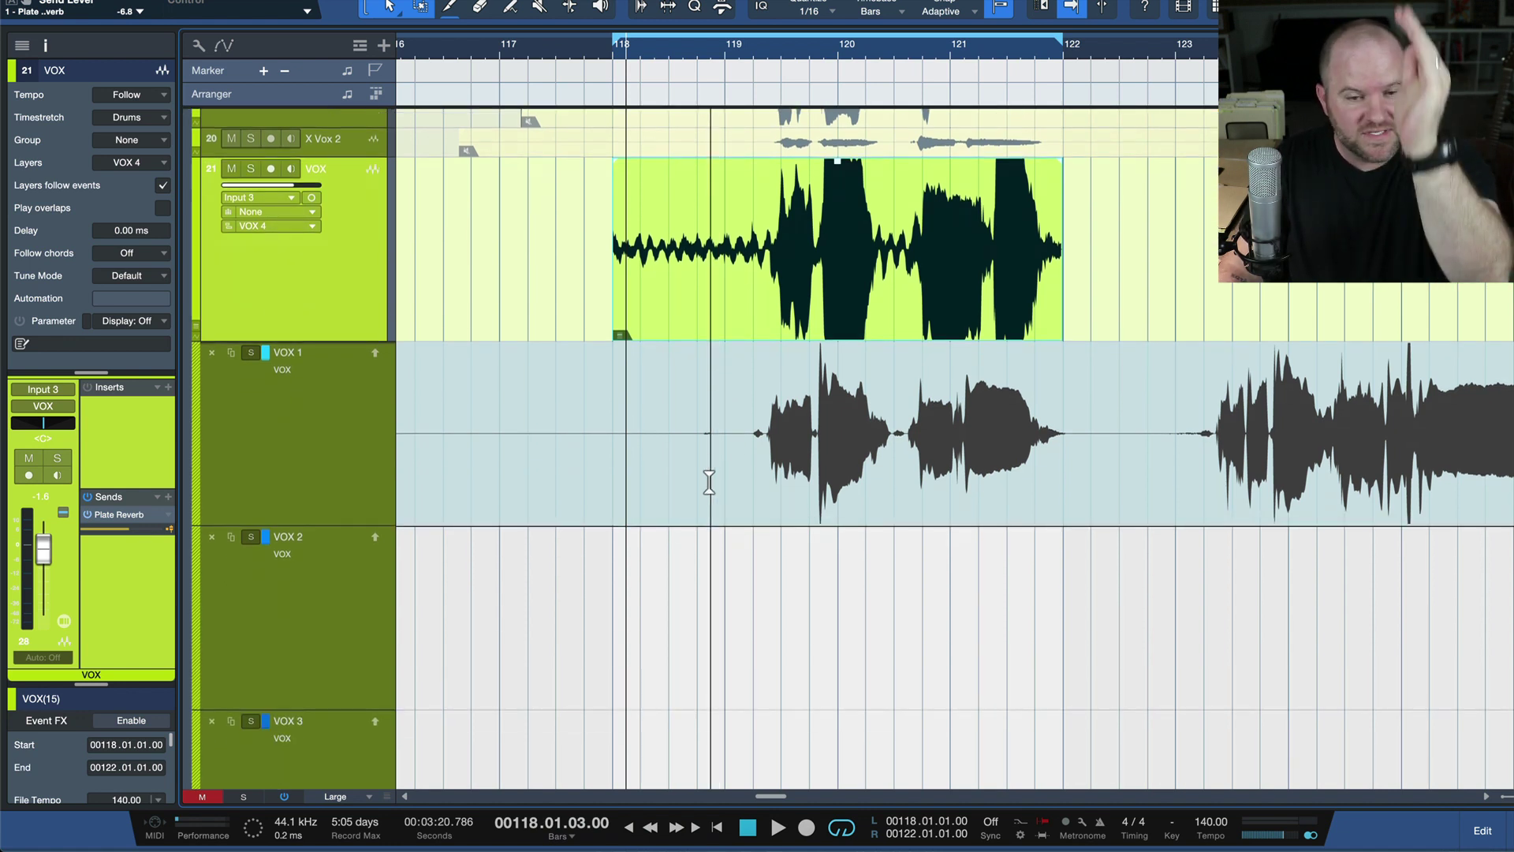
drag(783, 473, 997, 473)
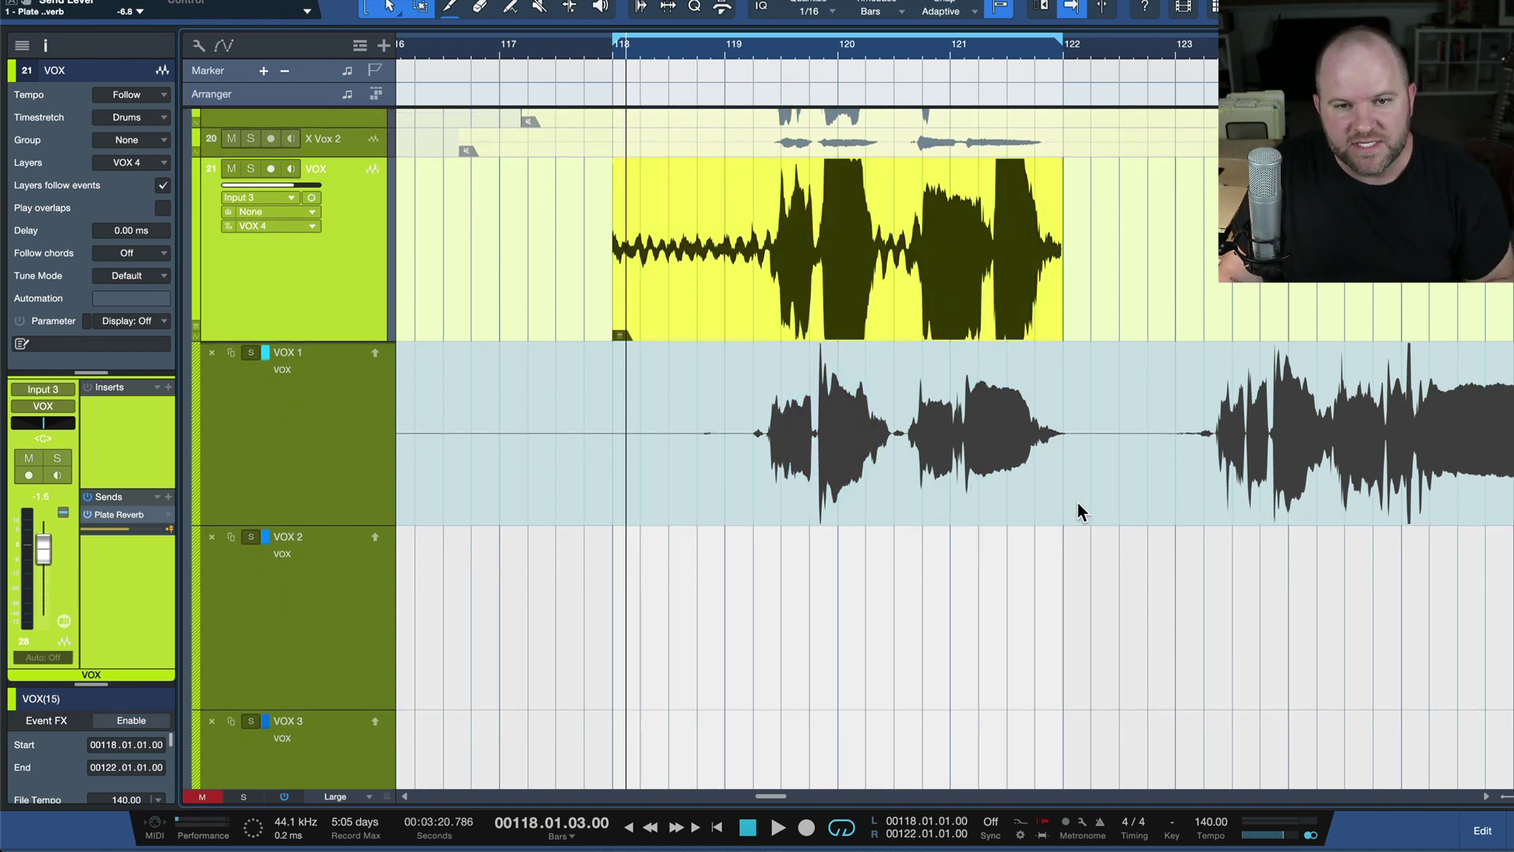
click(622, 335)
right_click(621, 316)
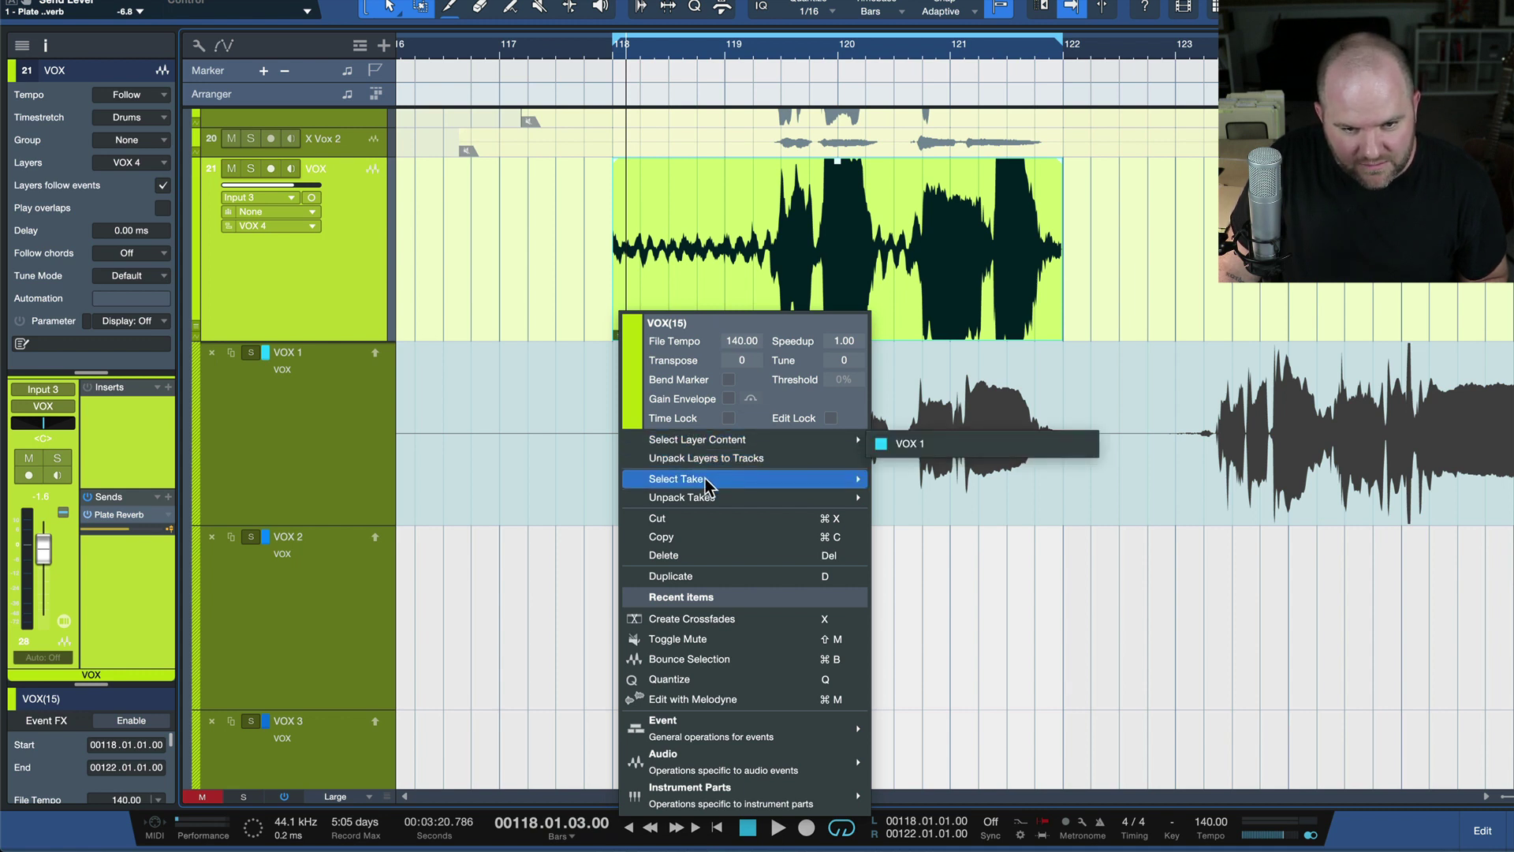
mouse_move(694, 496)
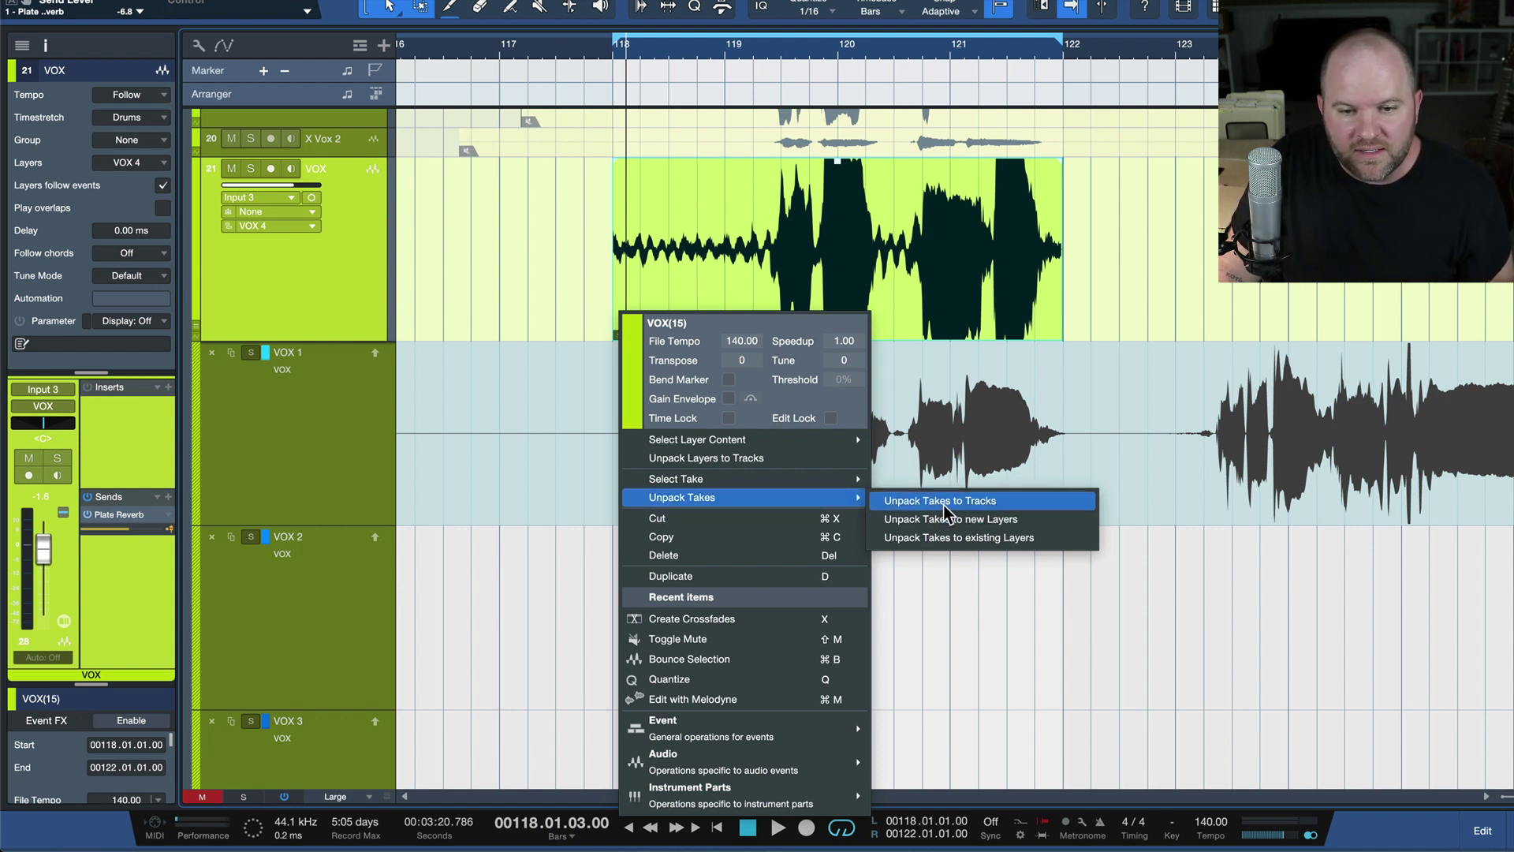
click(999, 520)
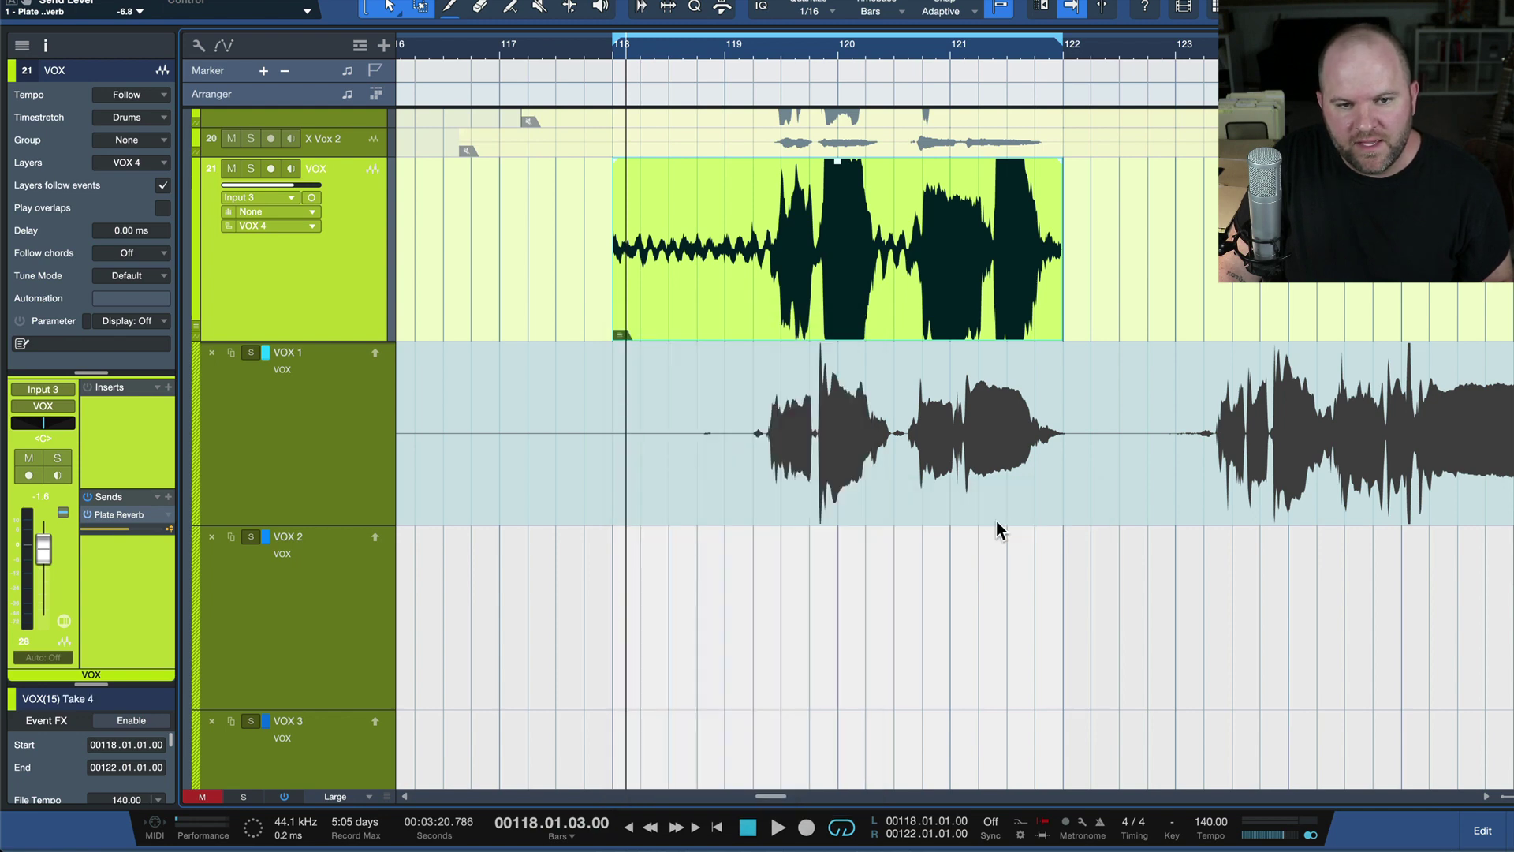
- Select the VOX Take 1 layer and swipe bars 119.5–120 into the comp
scroll(871, 550, down, 6)
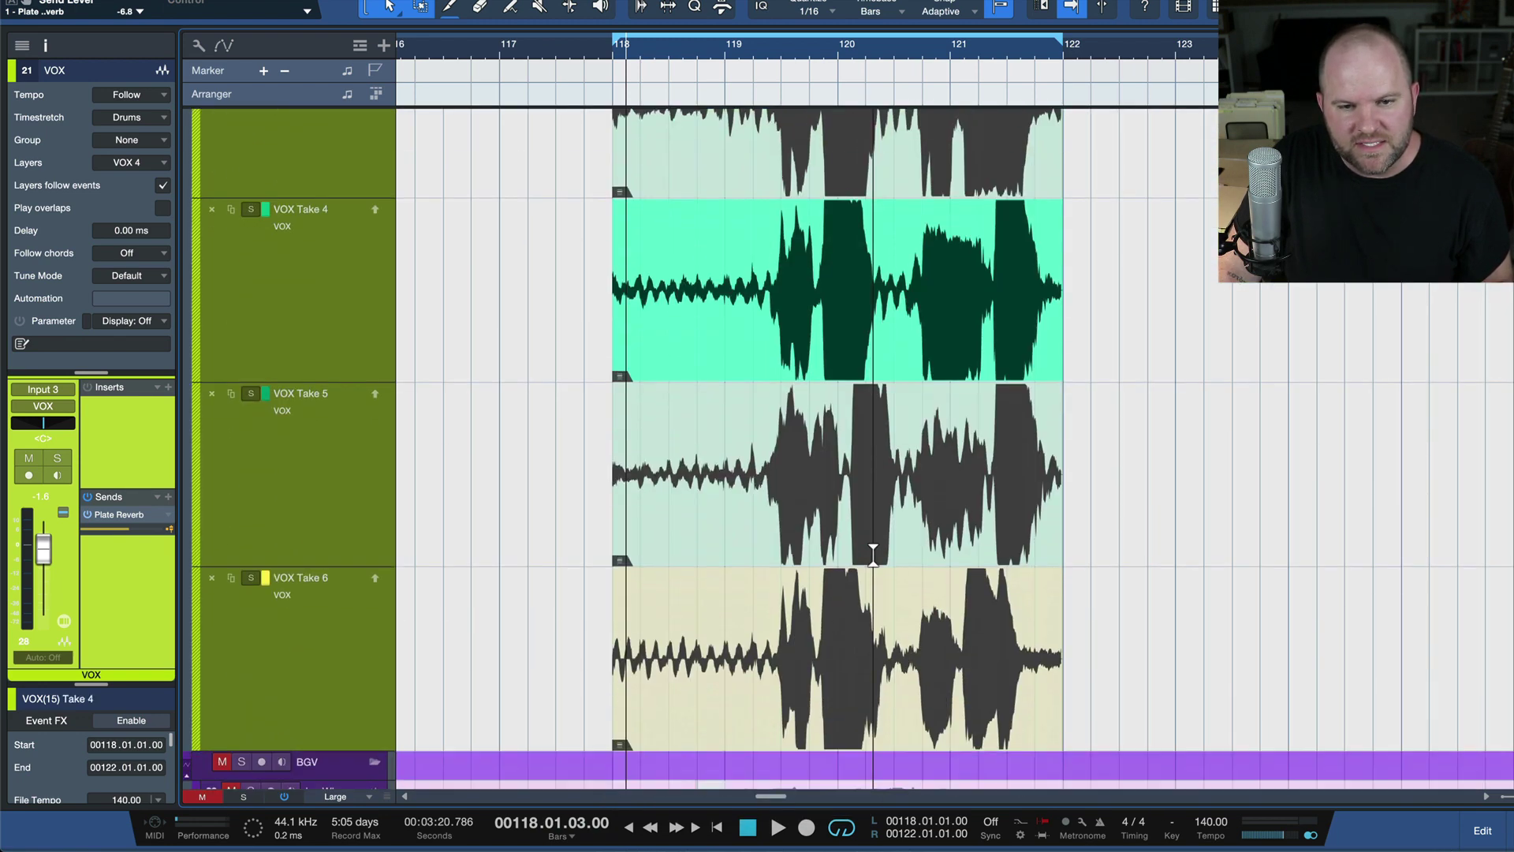
scroll(873, 552, down, 3)
scroll(871, 544, down, 3)
scroll(774, 561, up, 6)
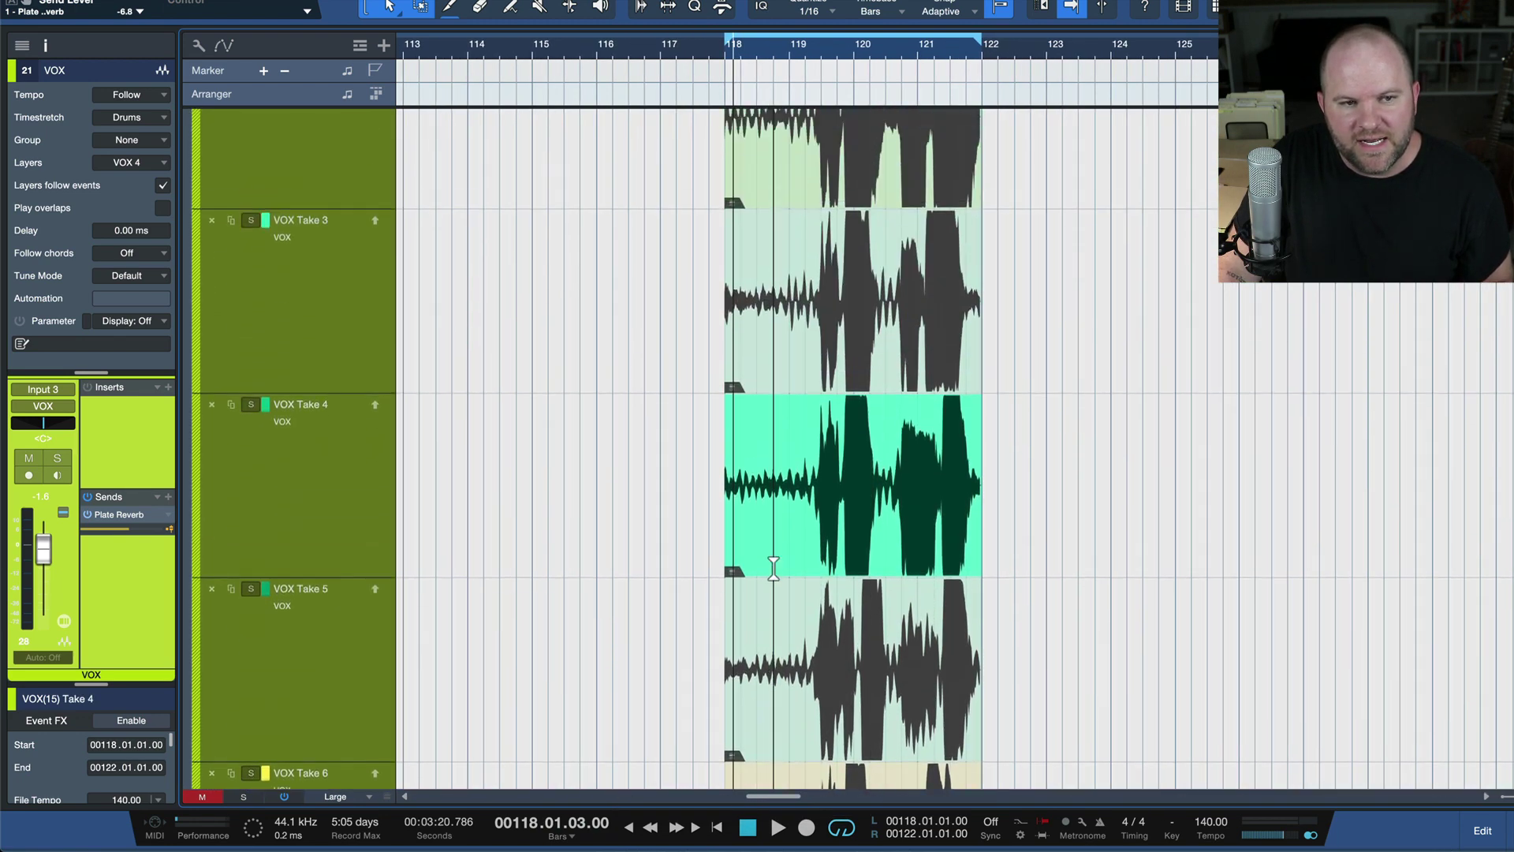
scroll(552, 473, up, 2)
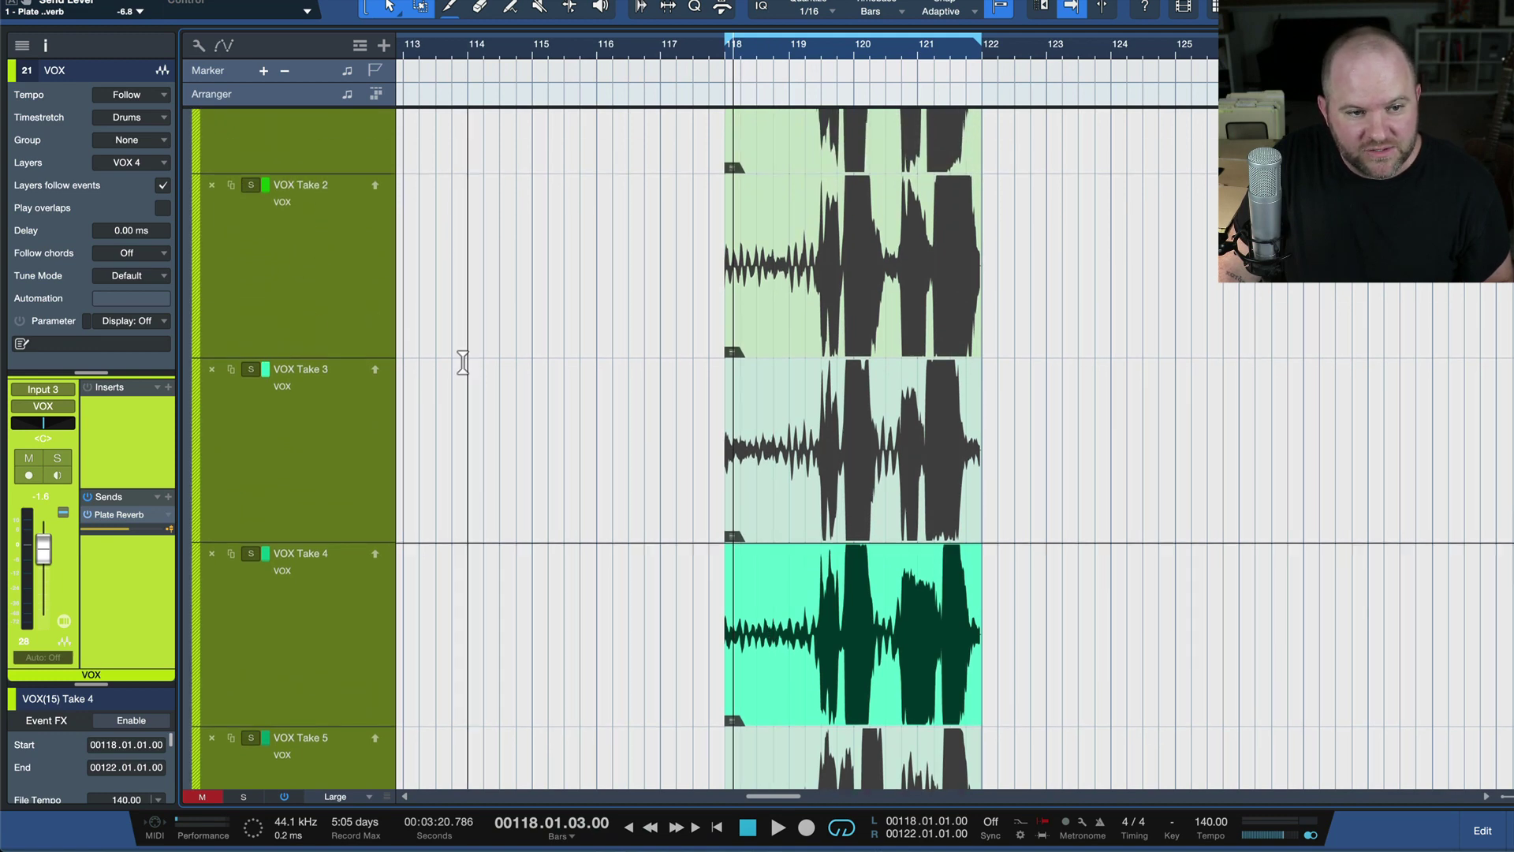
scroll(878, 514, down, 5)
scroll(879, 515, up, 5)
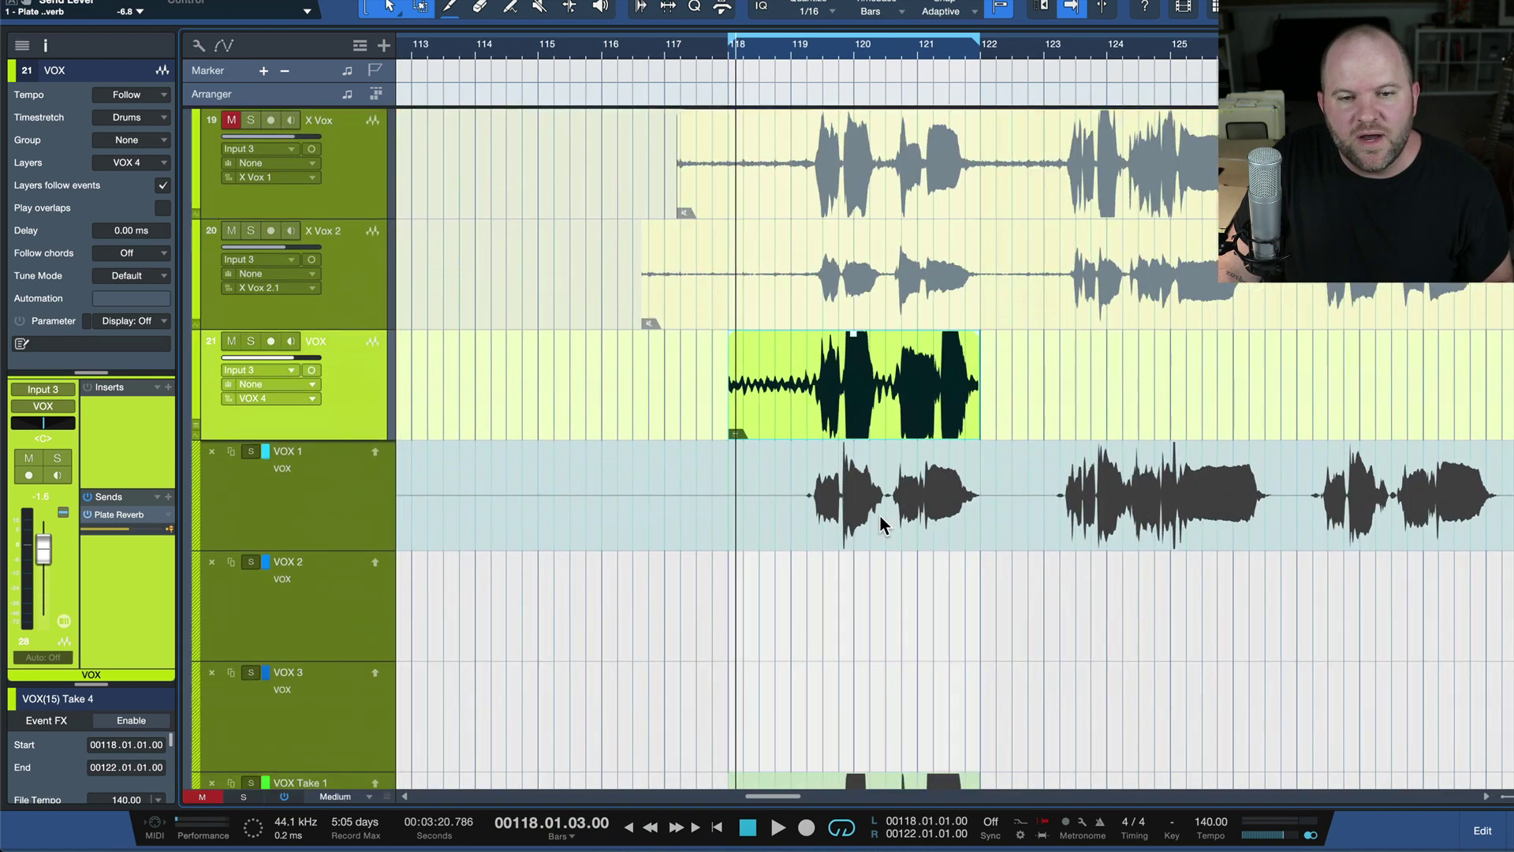
scroll(873, 513, down, 4)
click(347, 427)
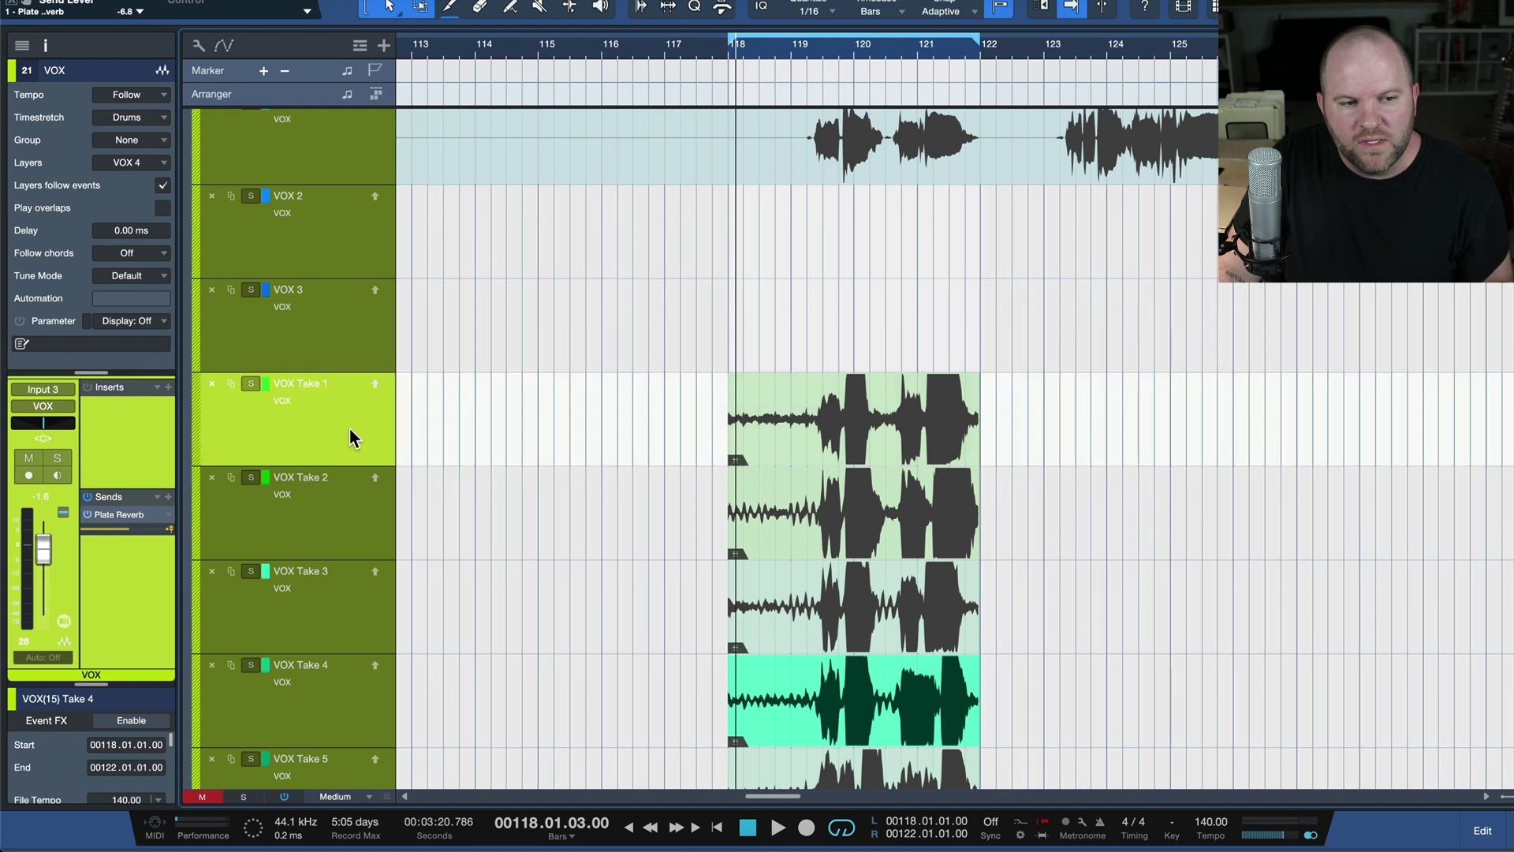
click(582, 422)
drag(824, 418, 875, 414)
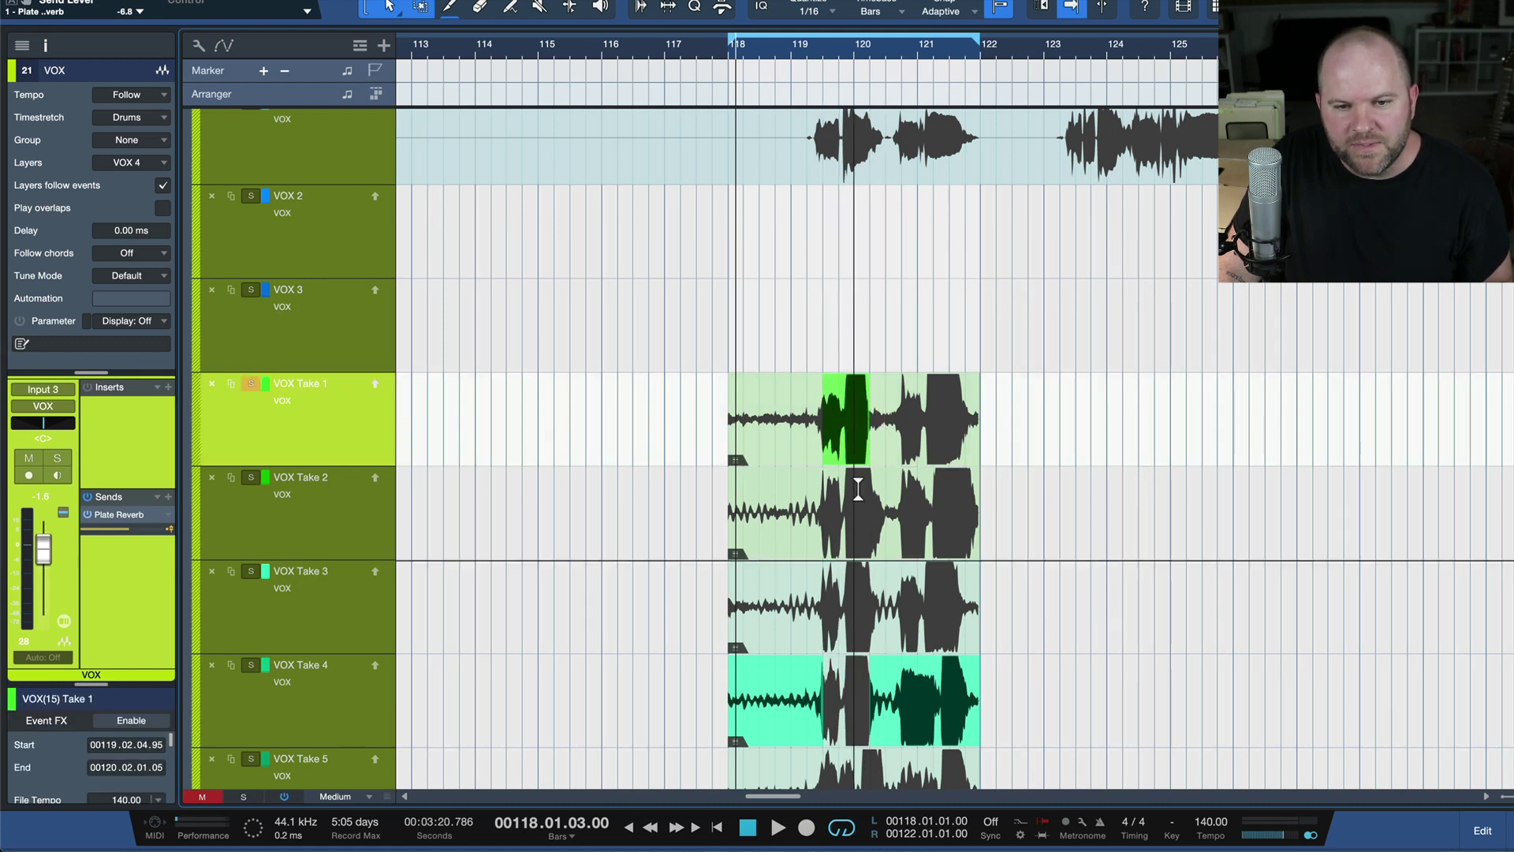
- Swipe bars 120–121.75 from Take 2 and the ending from Take 3, then enlarge lanes
drag(854, 491, 965, 493)
drag(940, 614, 981, 614)
scroll(881, 551, up, 8)
scroll(881, 550, down, 8)
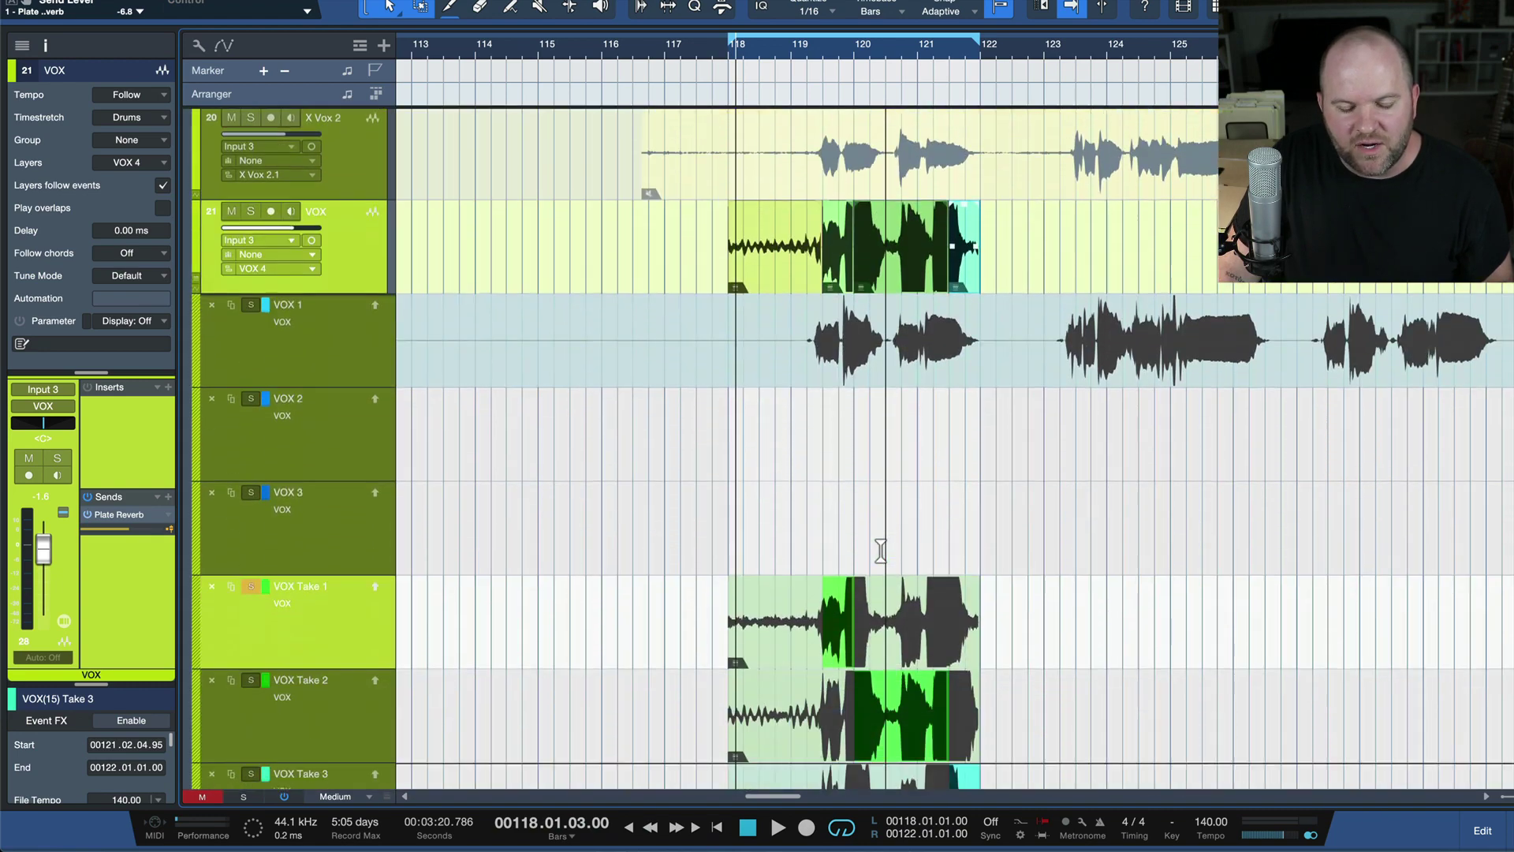
scroll(881, 550, up, 4)
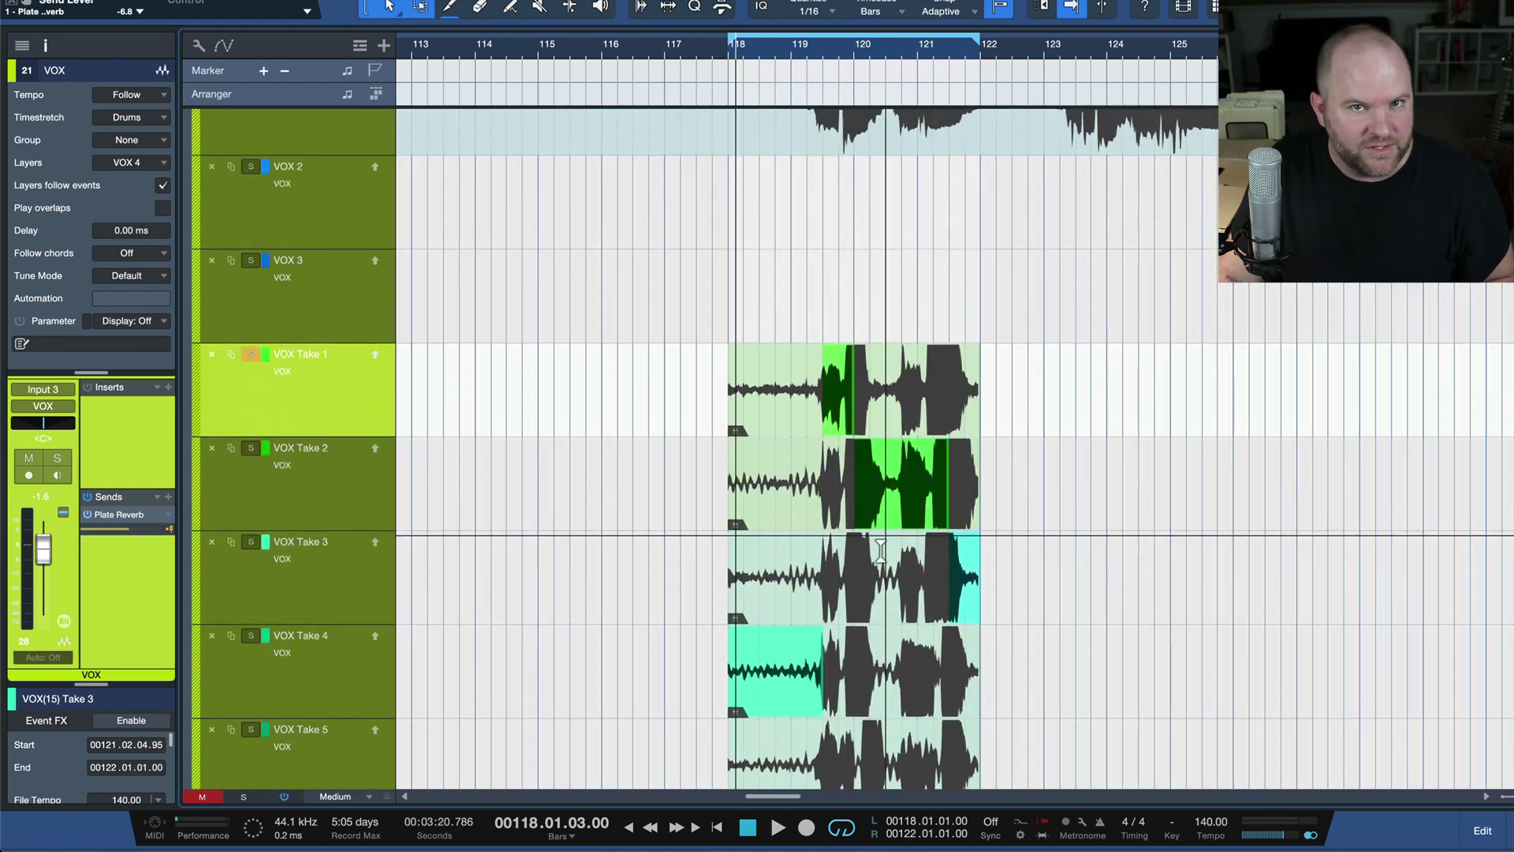
key(shift+e)
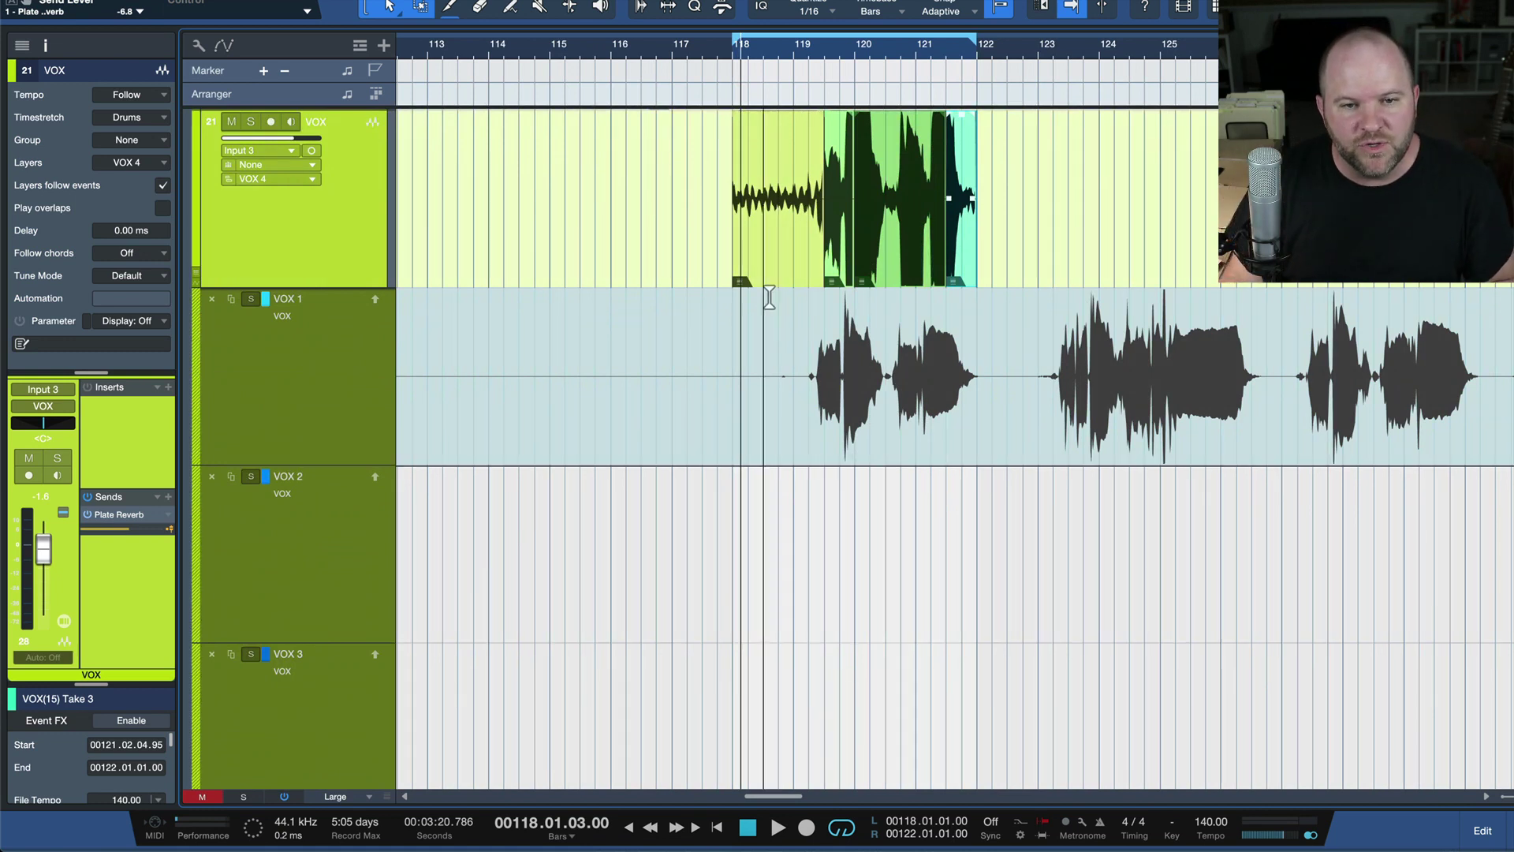
- Switch the opening comp section to VOX Take 5 and unpack its takes to new layers
click(741, 282)
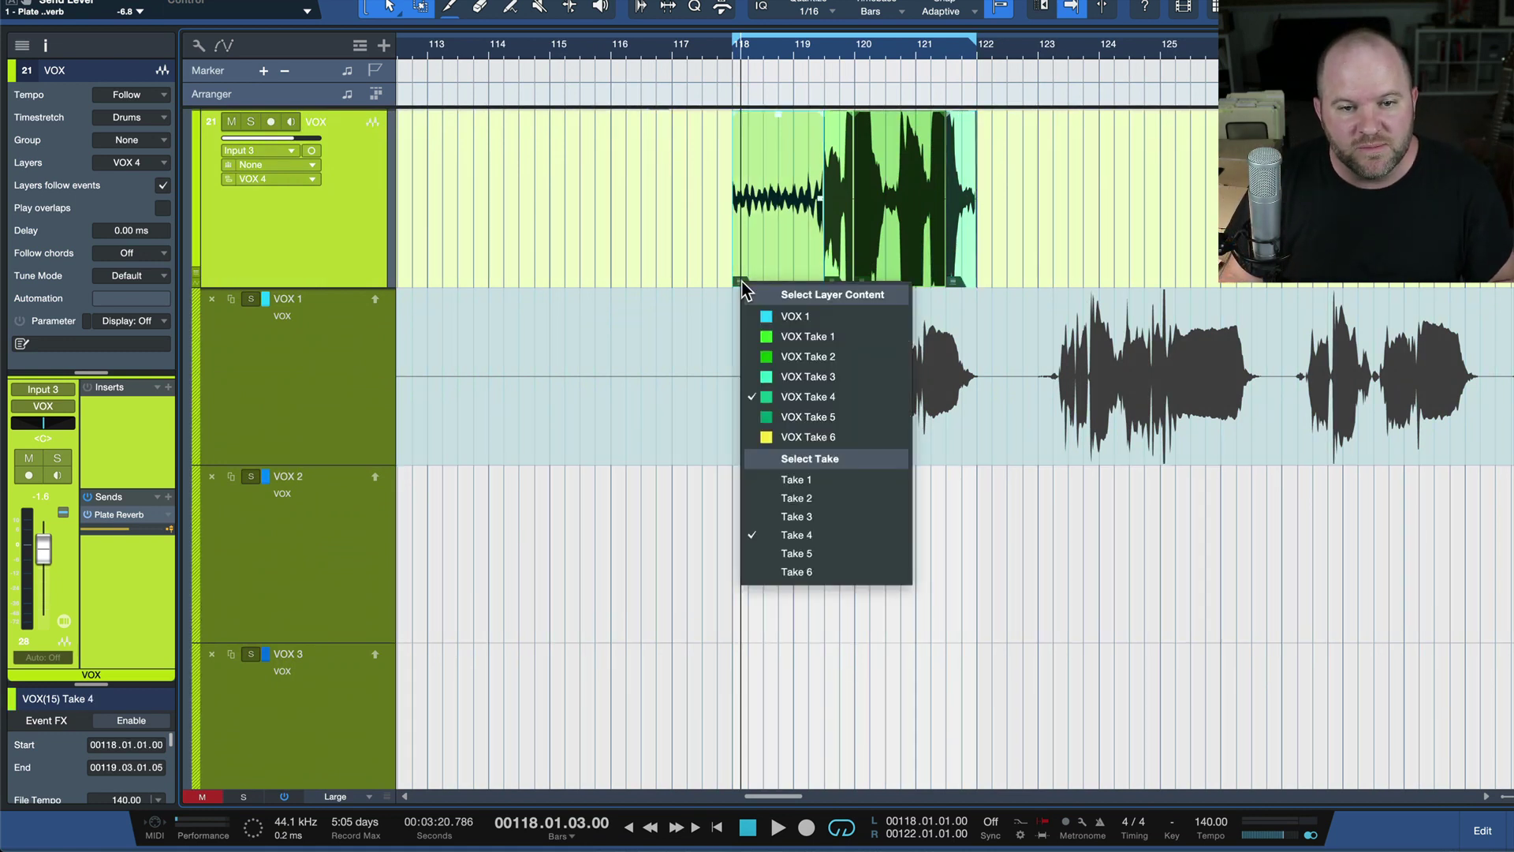
click(791, 418)
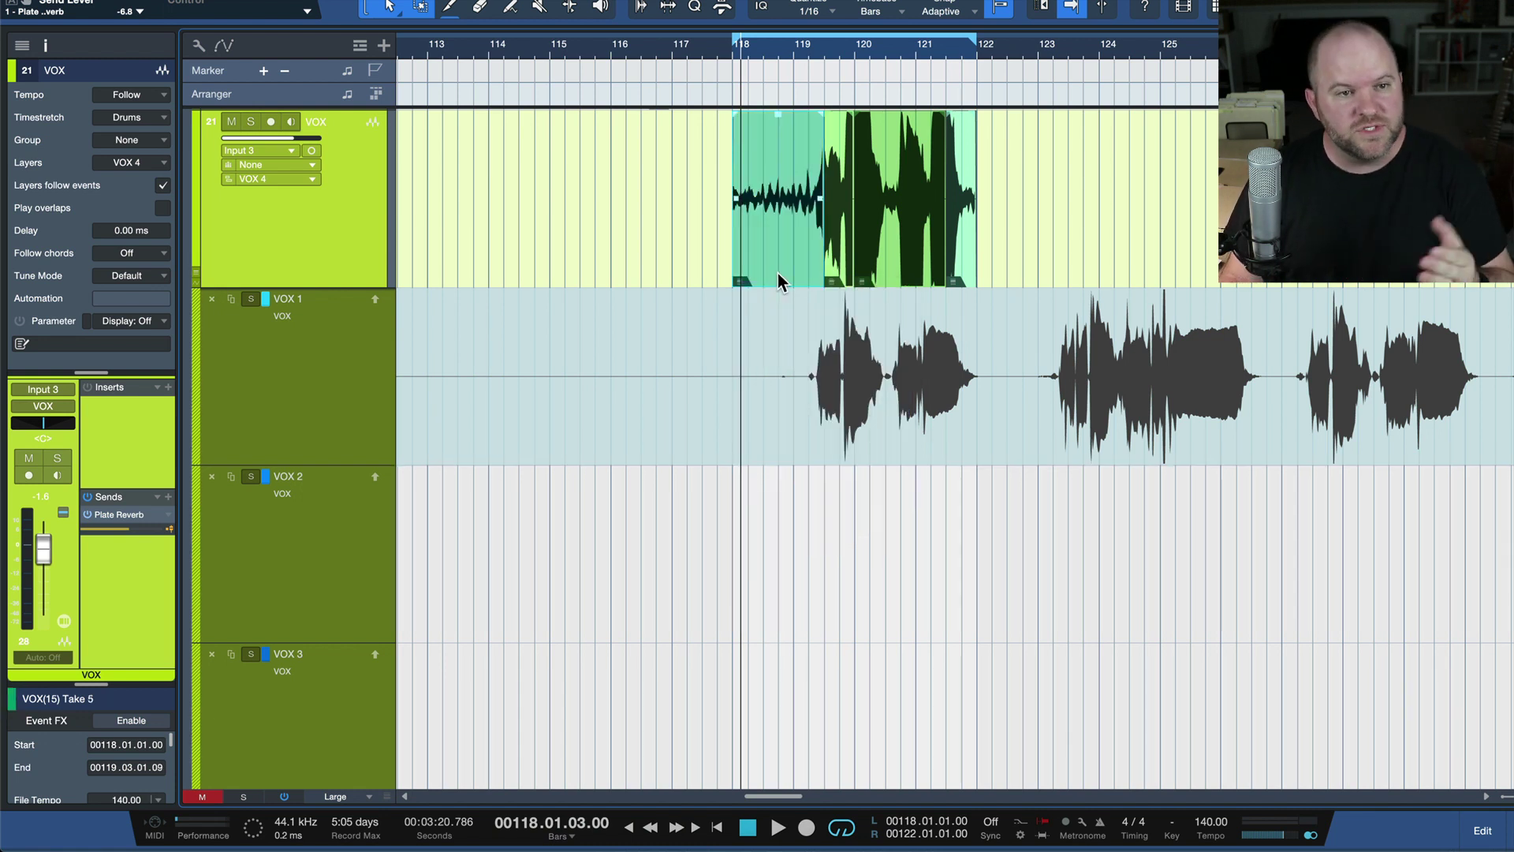
right_click(779, 244)
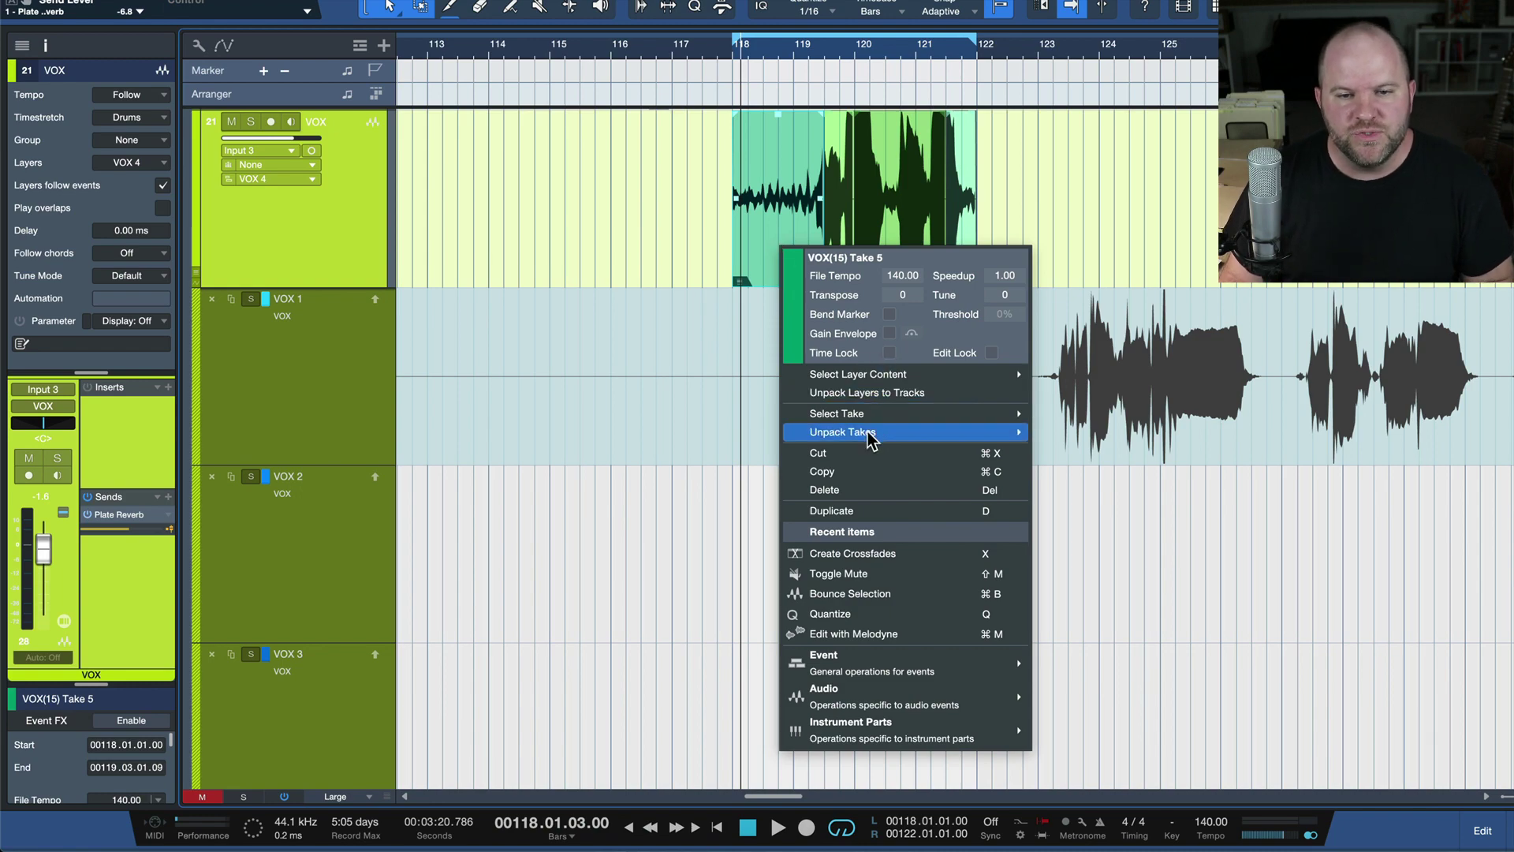
mouse_move(871, 440)
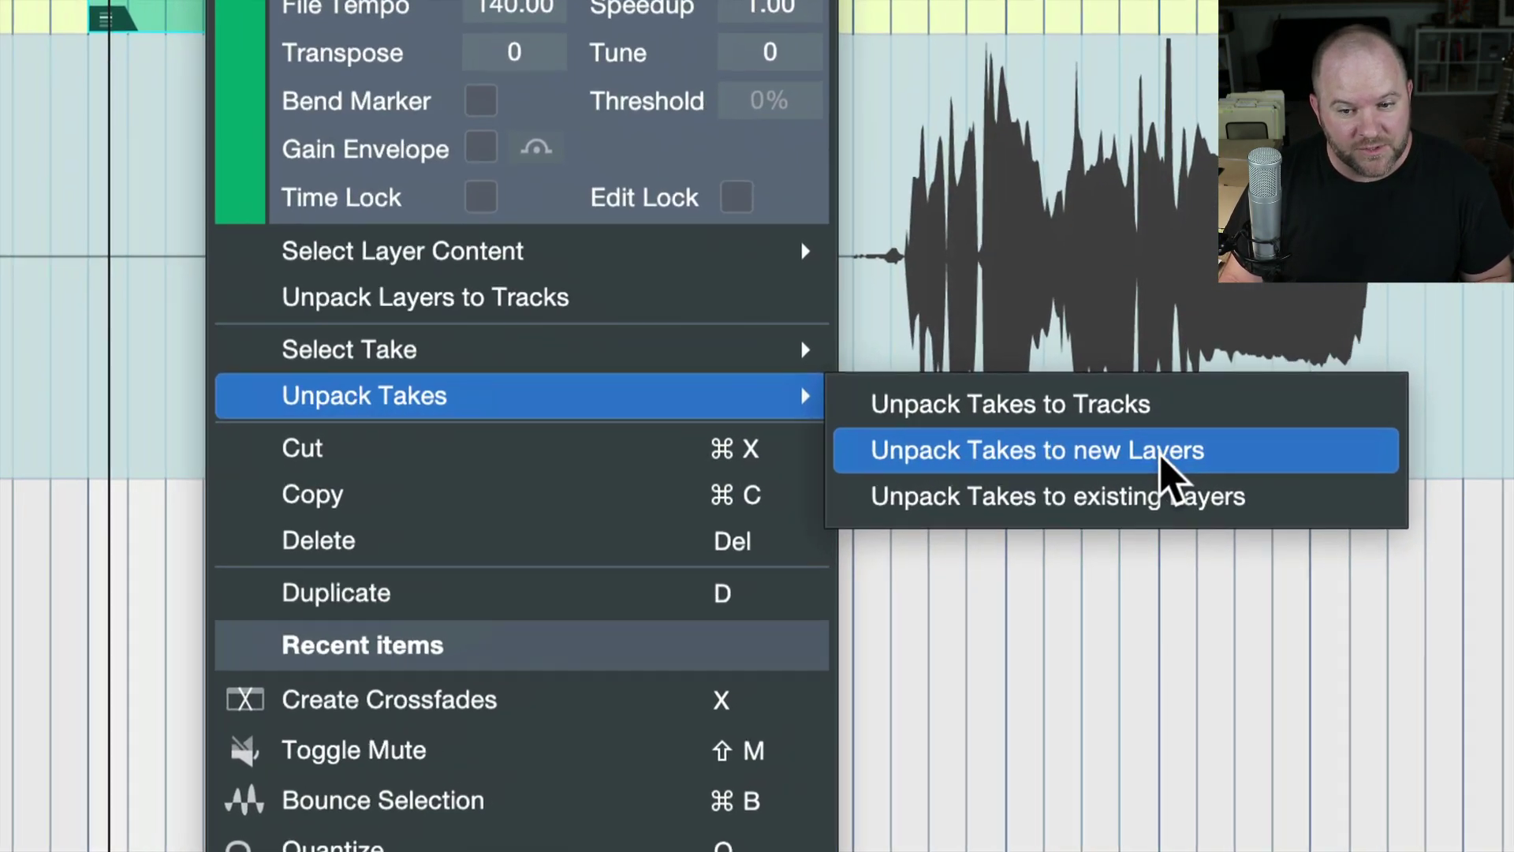
click(1158, 455)
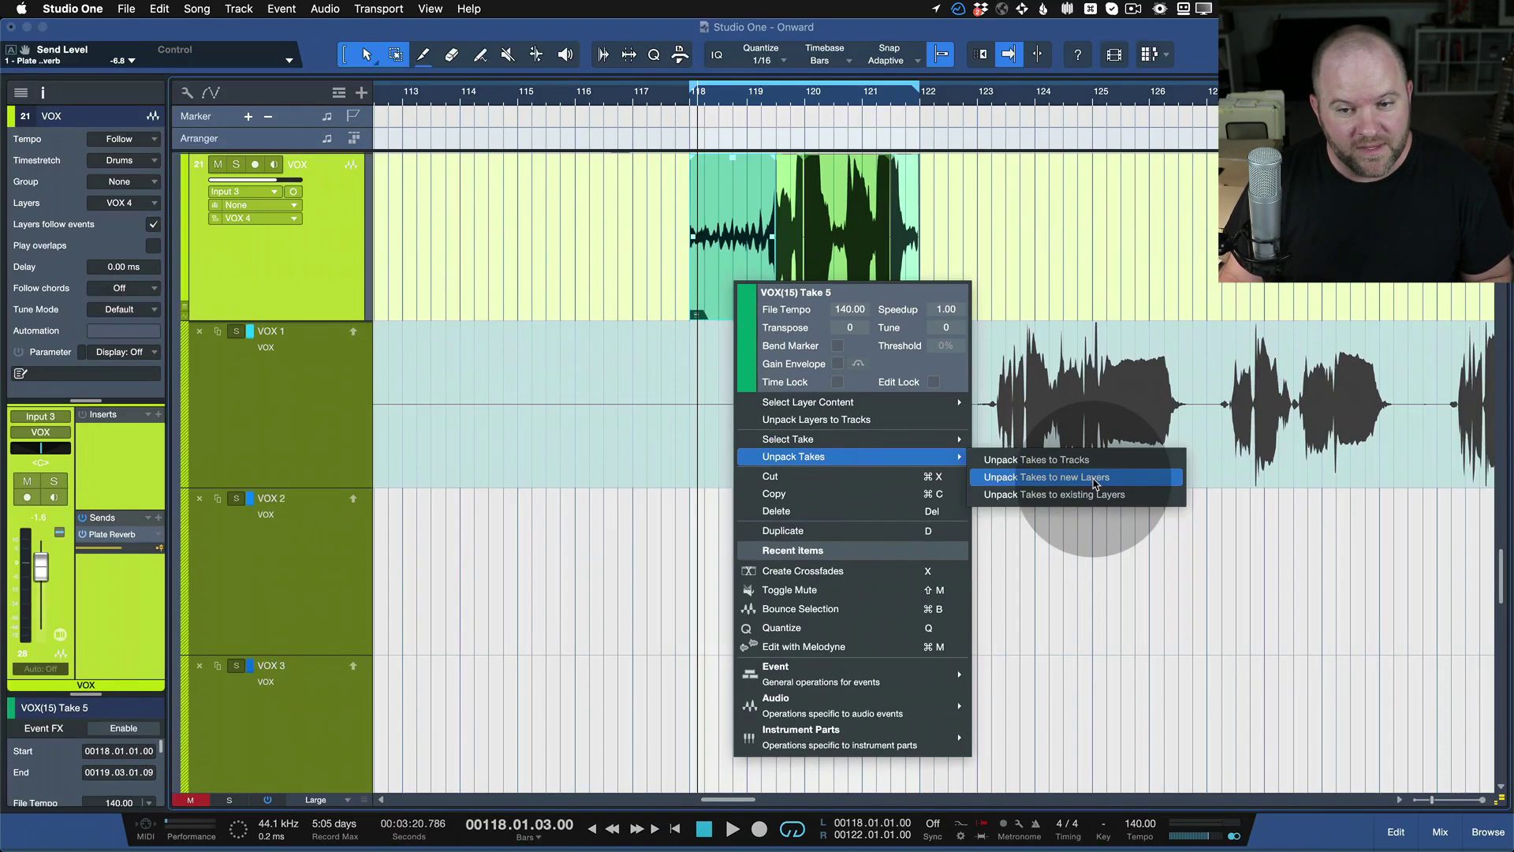
click(838, 224)
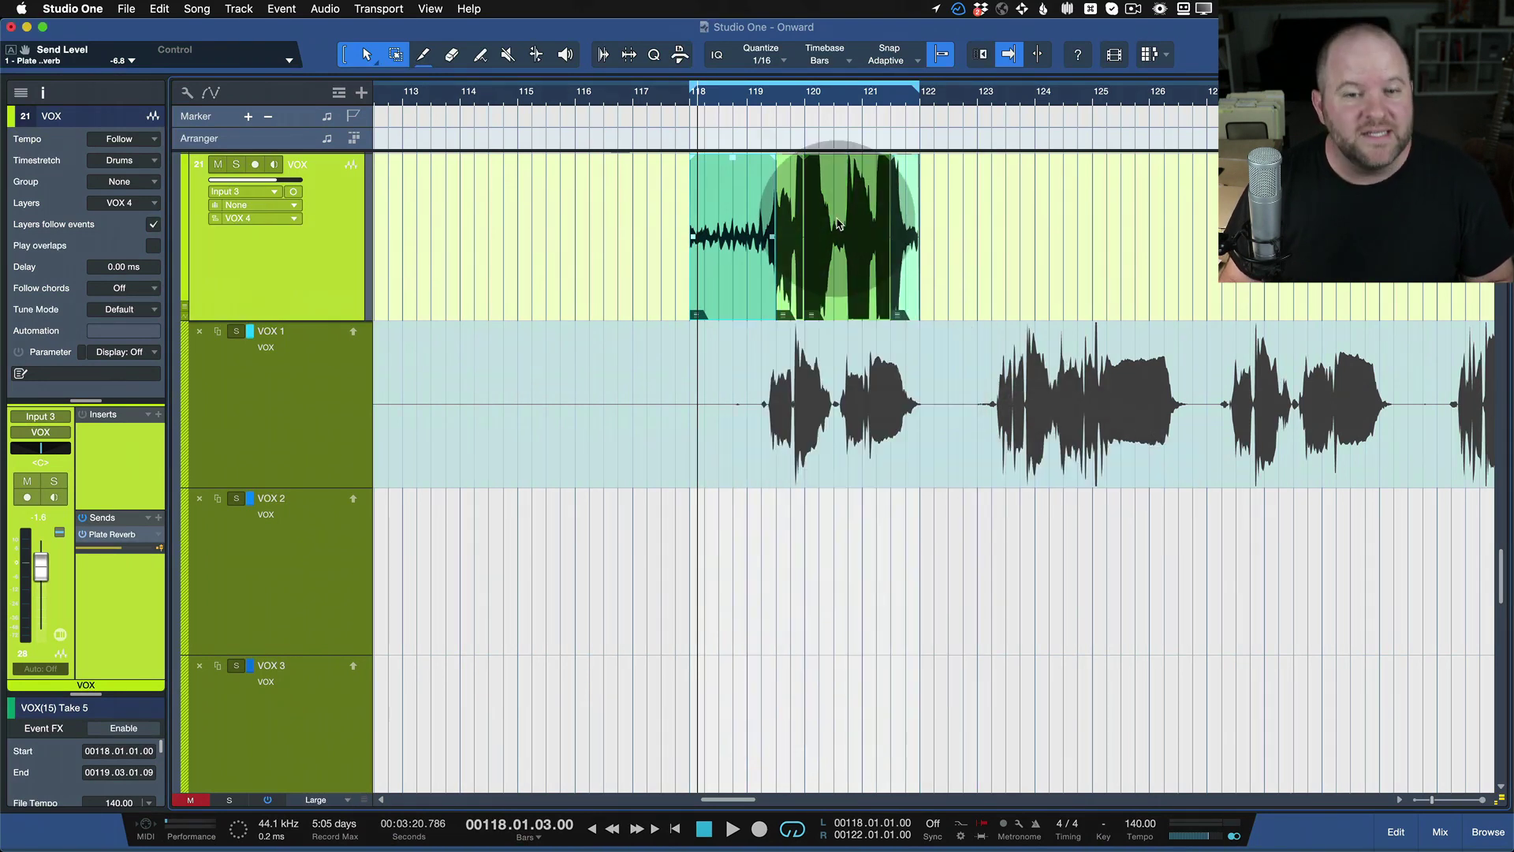